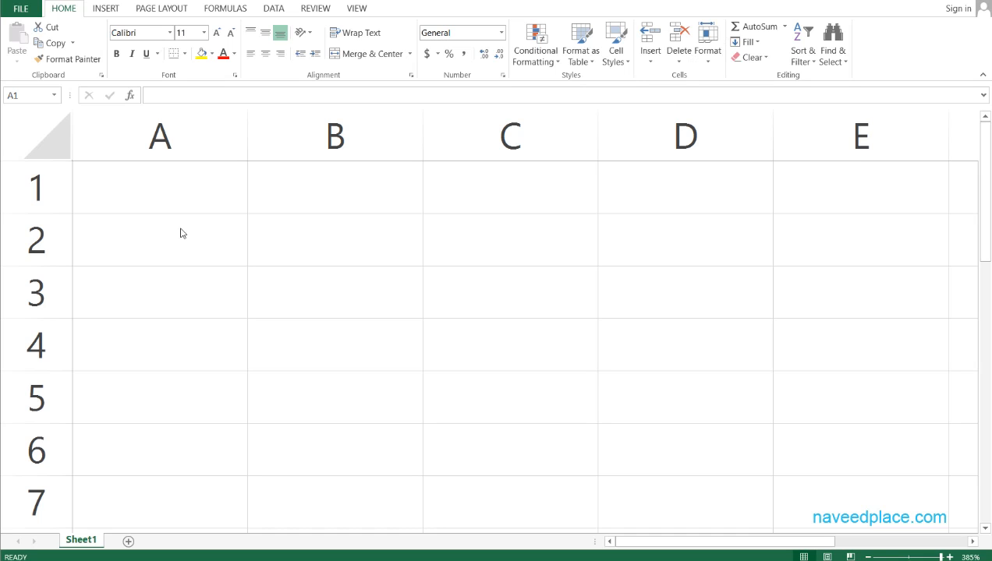
Step: Enter a first name in cell A1
left_click(183, 201)
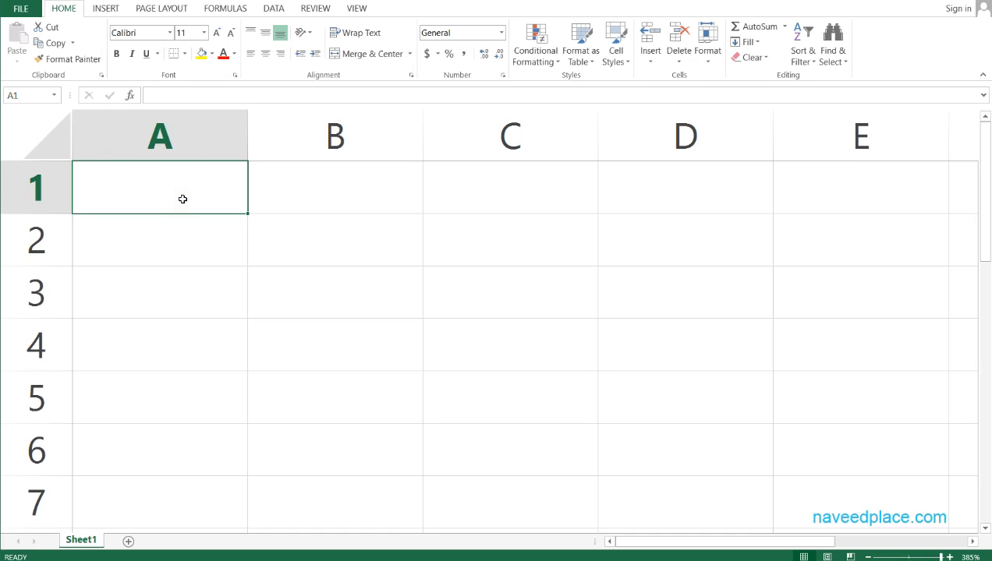
type("naveed")
left_click(177, 248)
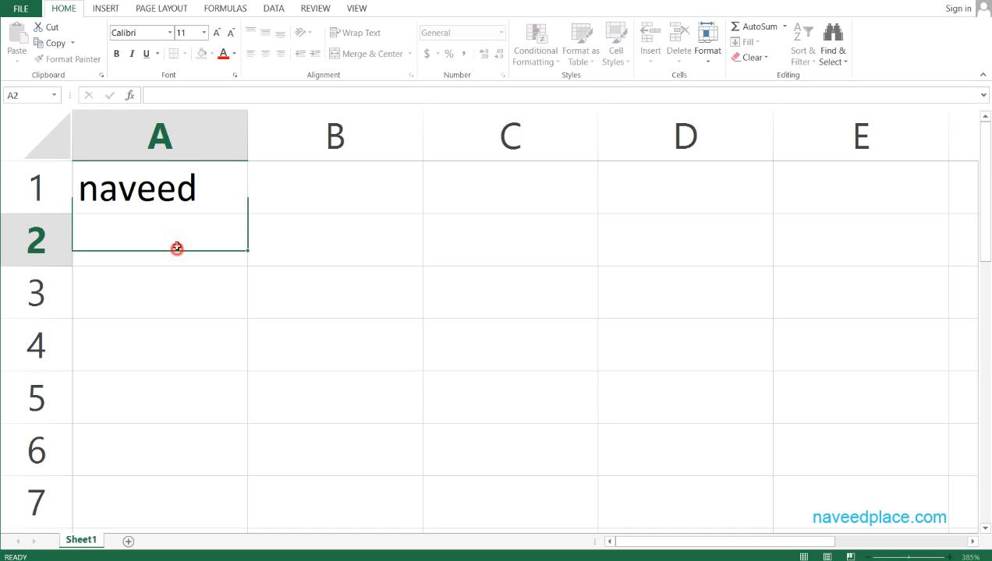
left_click(170, 199)
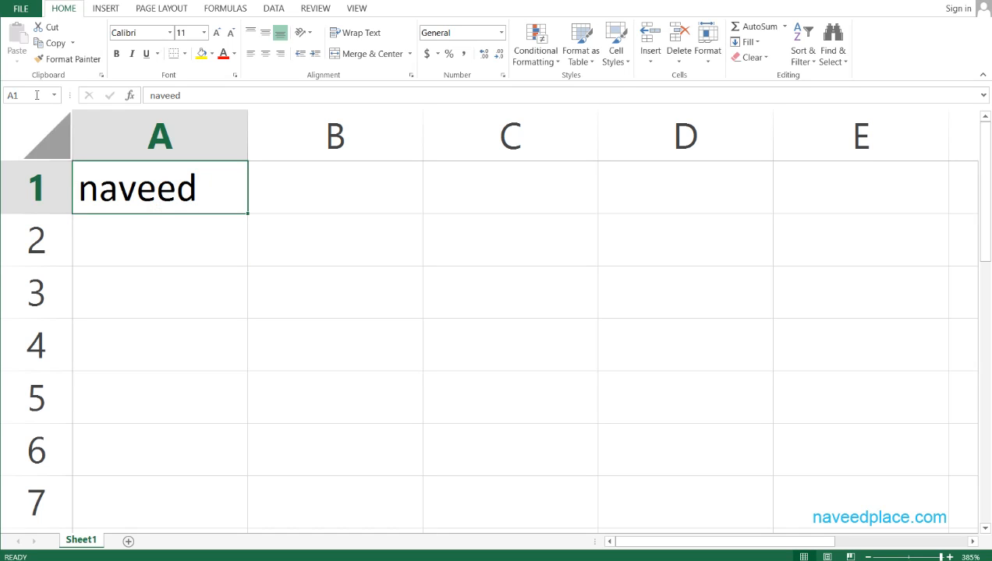
Step: Copy the name in cell A1 and paste it into cell C3
left_click(54, 41)
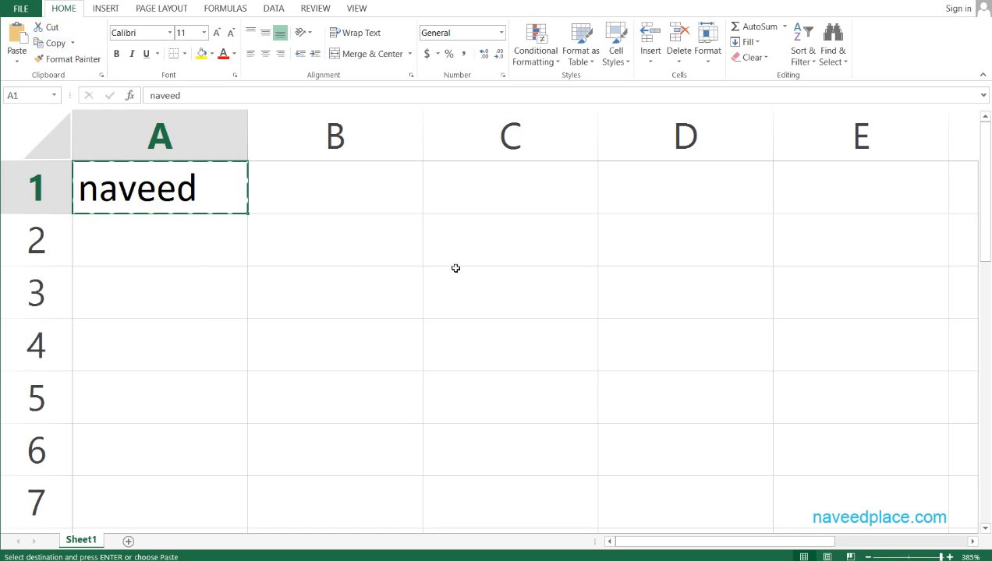
left_click(489, 268)
left_click(22, 41)
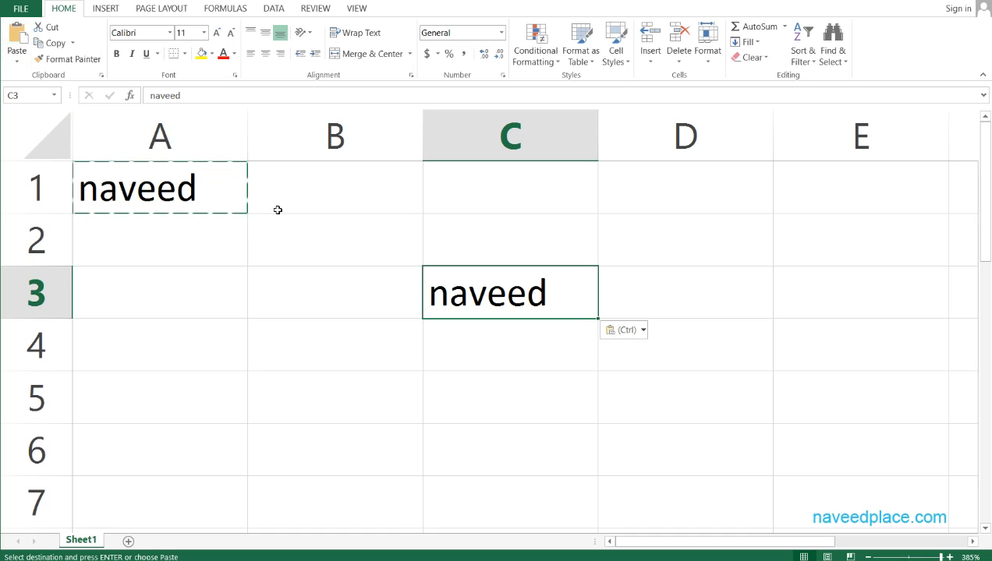
Step: Undo the paste into C3 and the name entry in A1
key("ctrl+z")
key("ctrl+z")
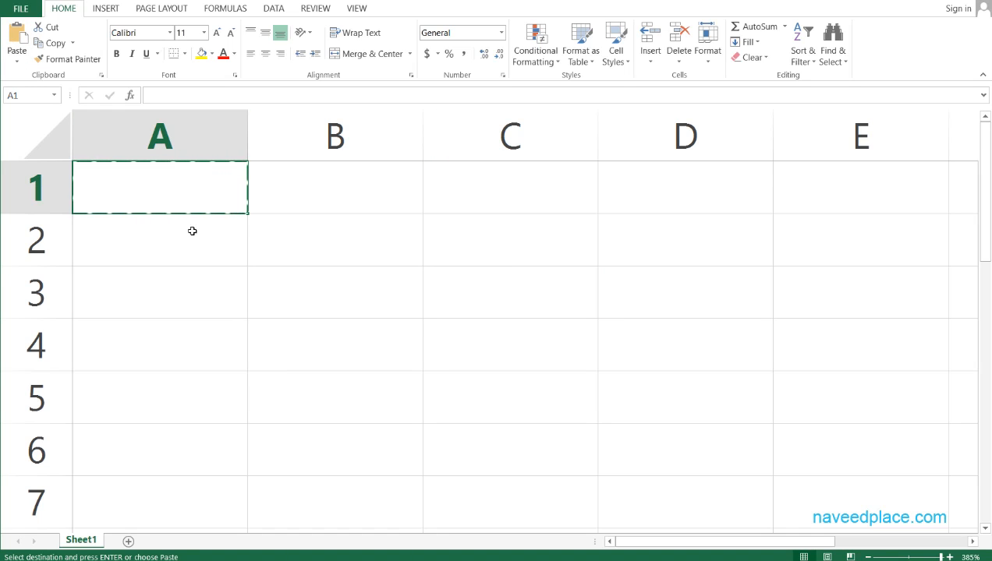
left_click(184, 191)
left_click(161, 260)
double_click(151, 191)
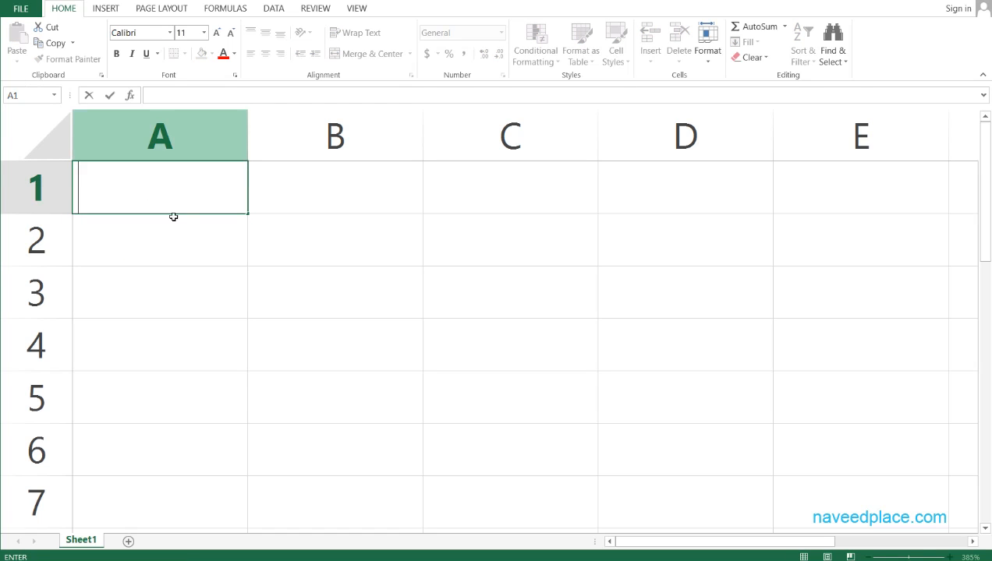
left_click(173, 216)
Step: Enter the same first name in cells A1 and A2
left_click(172, 202)
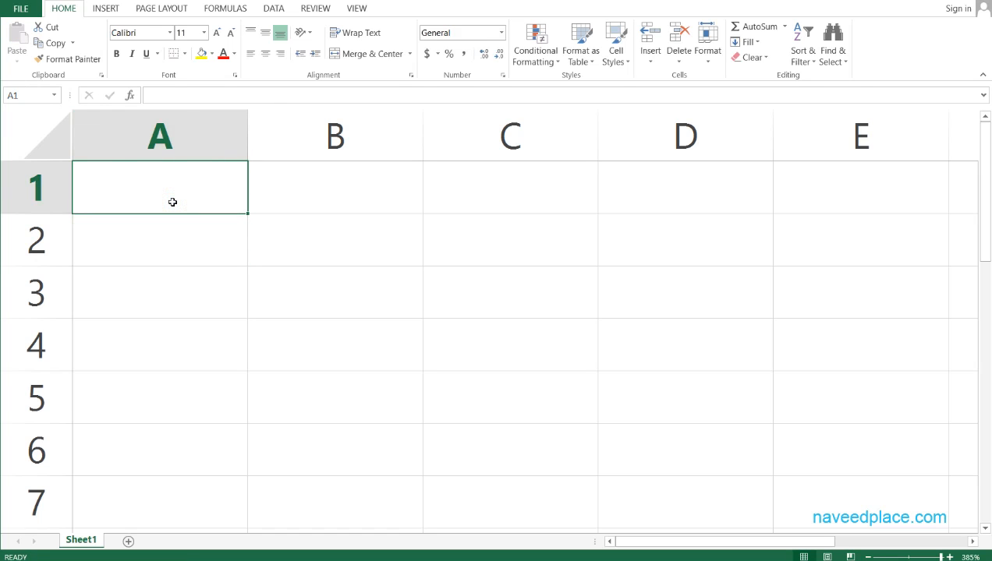
type("naveed")
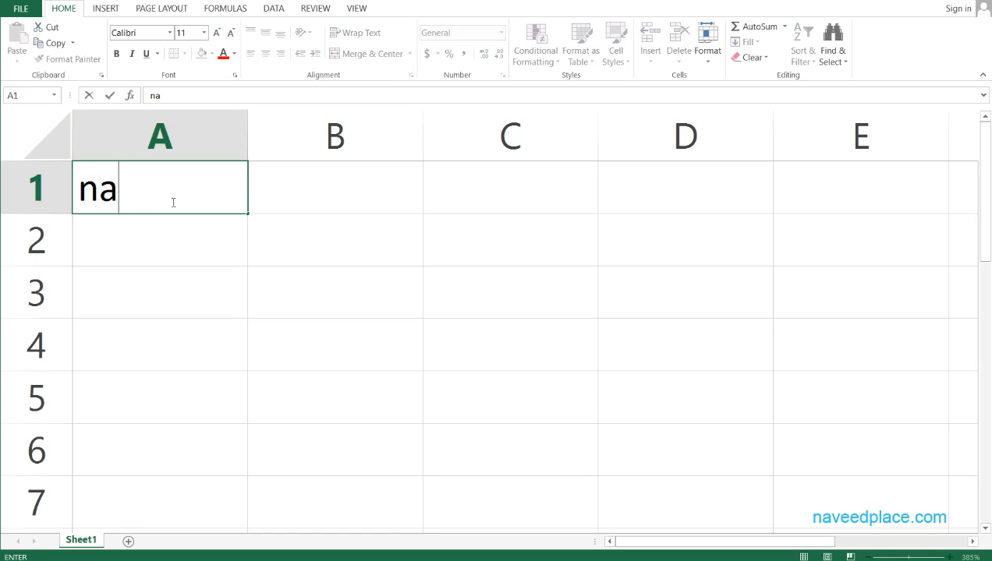
key("Return")
type("naveed")
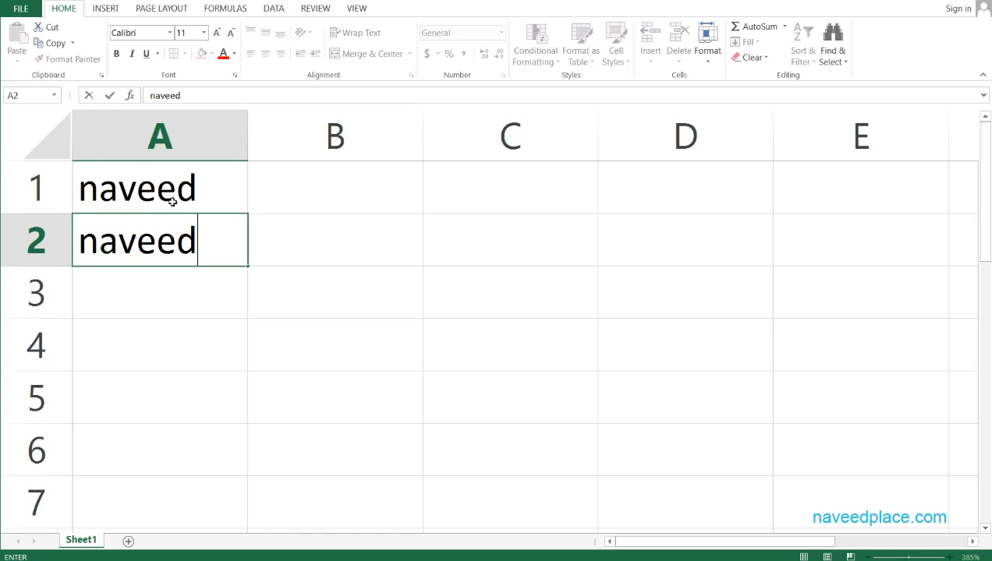
key("Return")
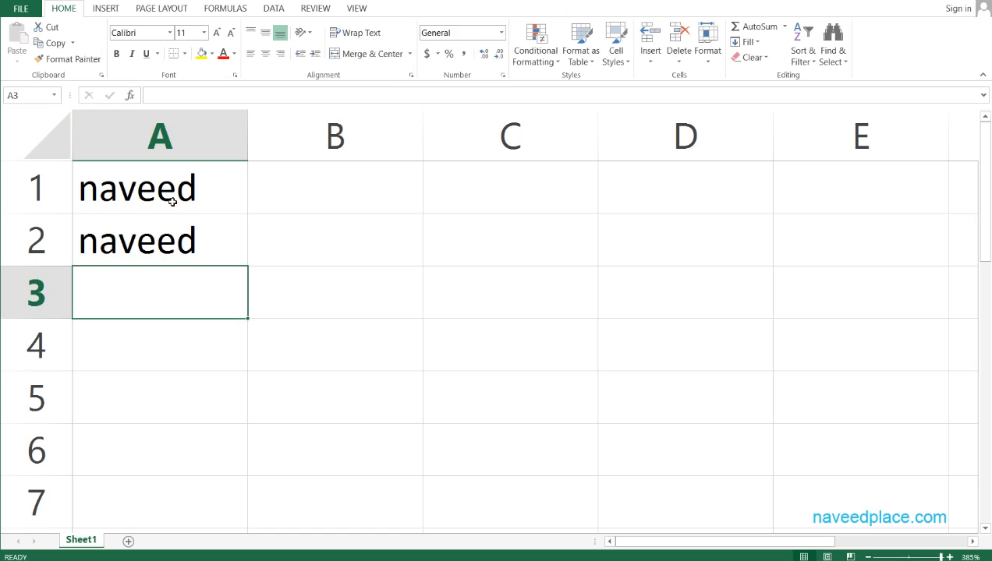
Step: Enter 1 in A3 and 2 in A4, and total them in A5 with AutoSum
type("=")
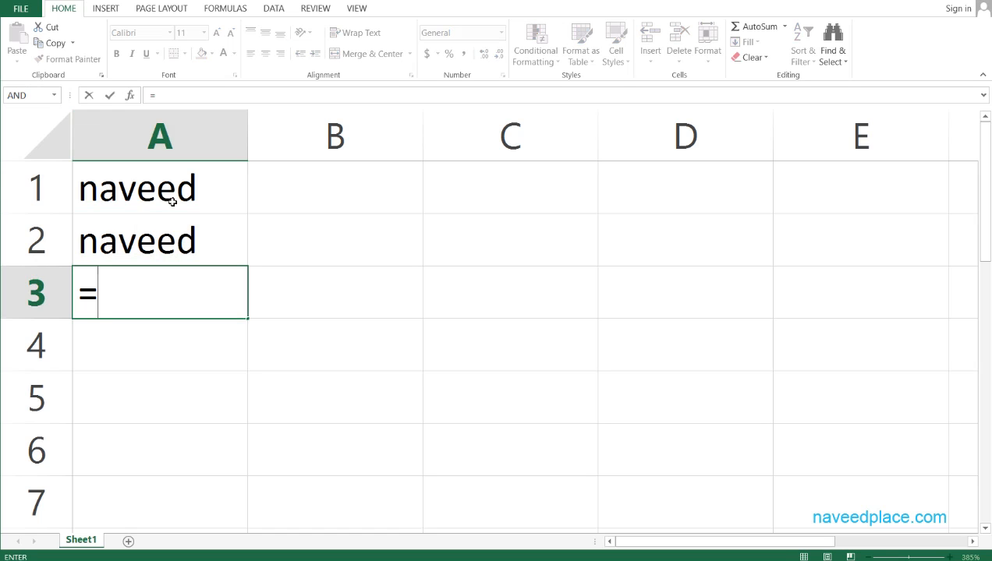
key("Escape")
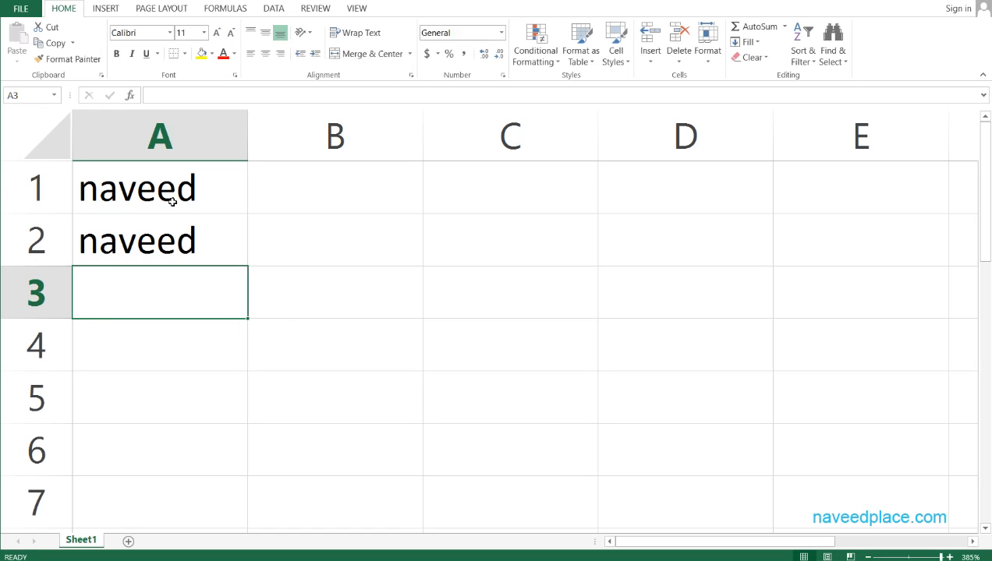
type("1")
key("Return")
type("2")
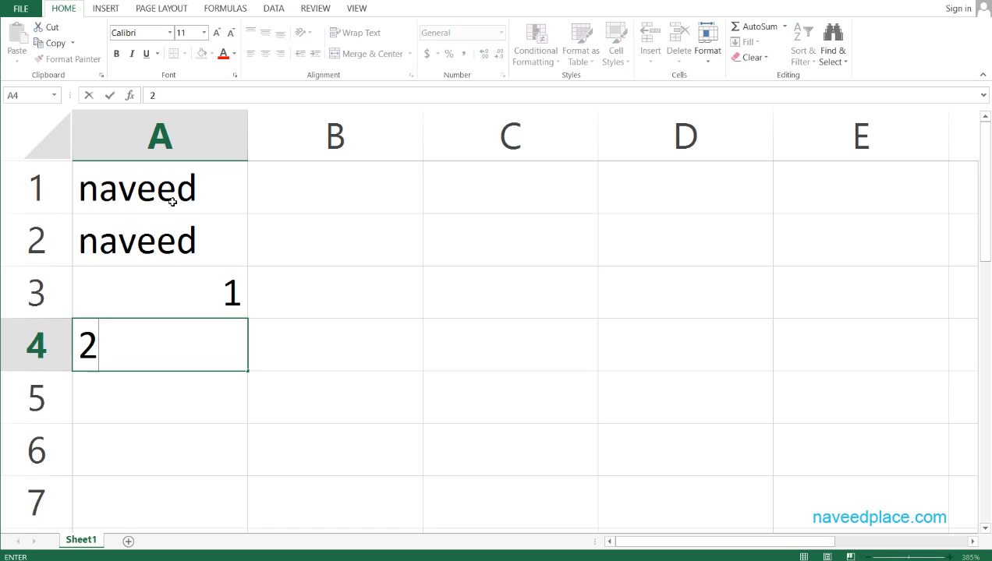
key("Return")
key("alt+=")
key("Return")
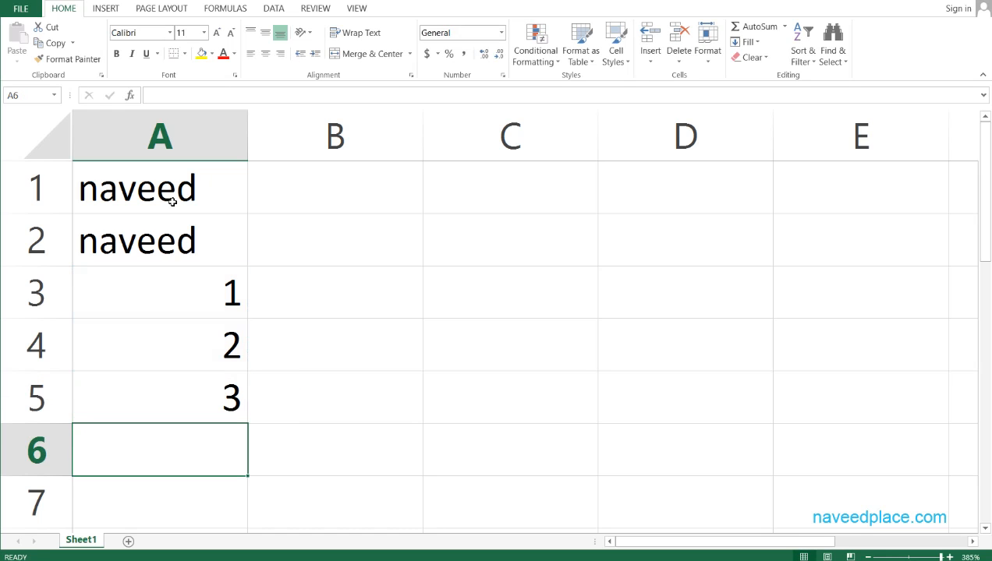
Step: Fill cell A2 with the standard yellow color
left_click(193, 234)
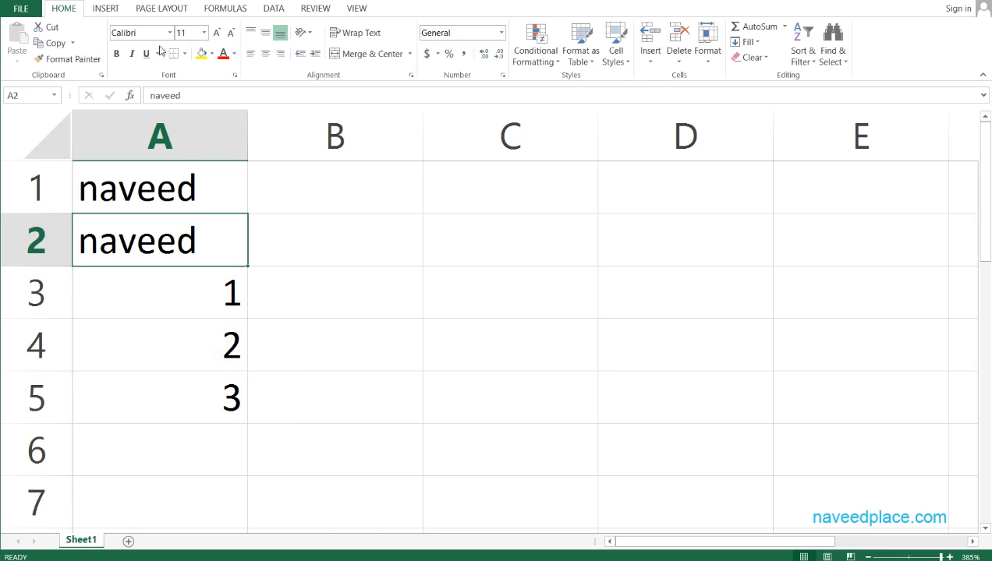
left_click(208, 53)
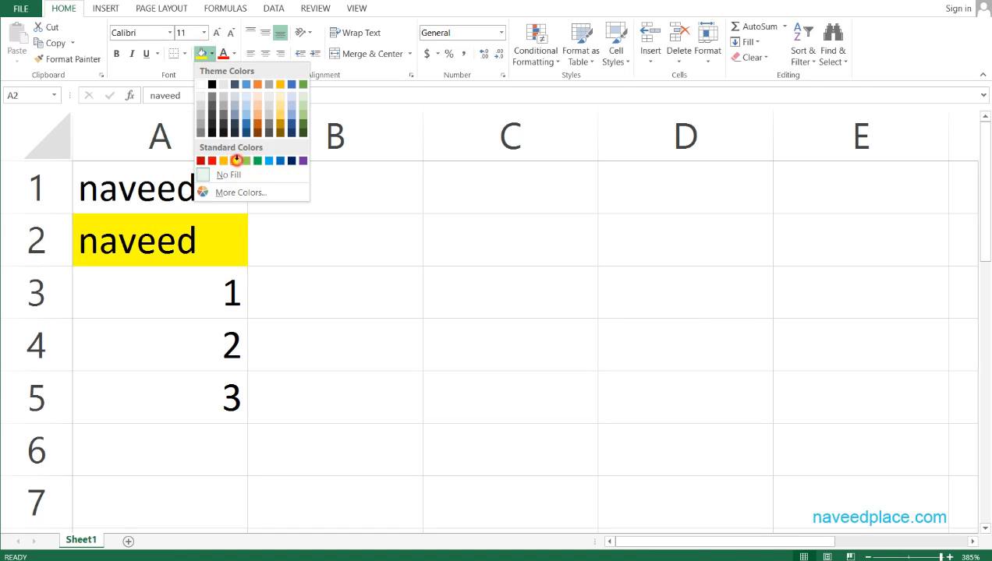
left_click(235, 160)
left_click(383, 294)
Step: Copy cell A1 and examine the paste and operation options in the Paste Special dialog
left_click(162, 193)
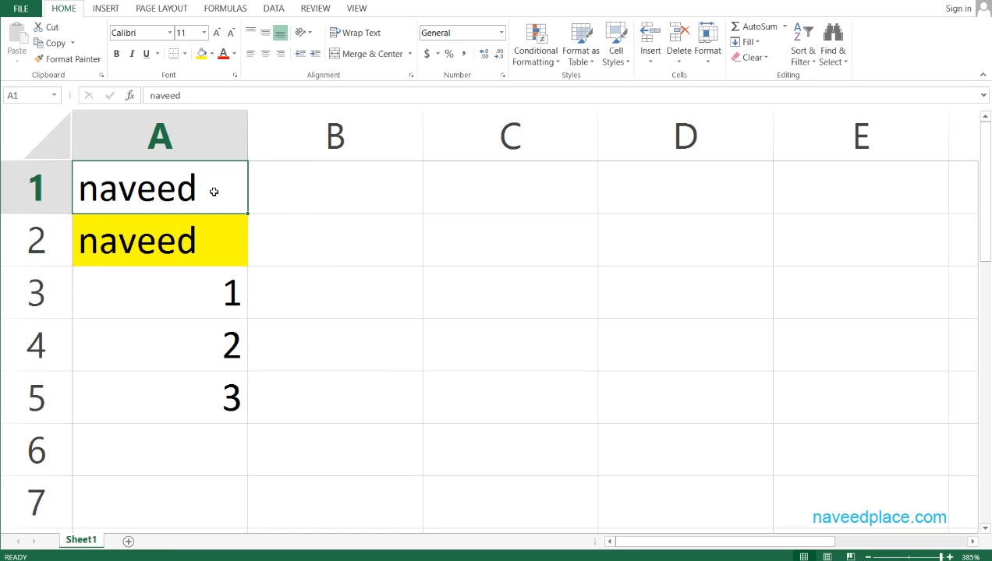
scroll(209, 199, "up", 1, "ctrl")
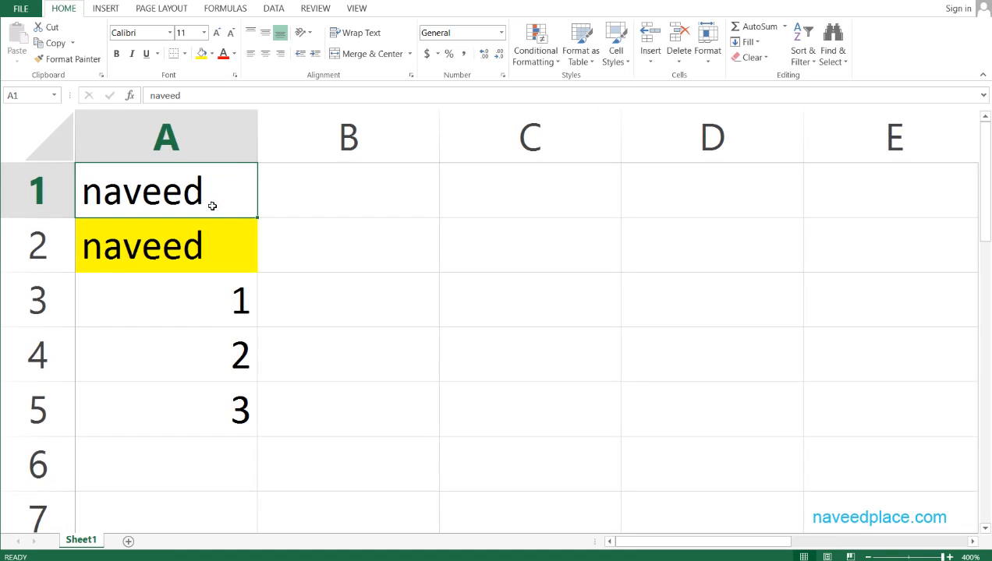
left_click(47, 43)
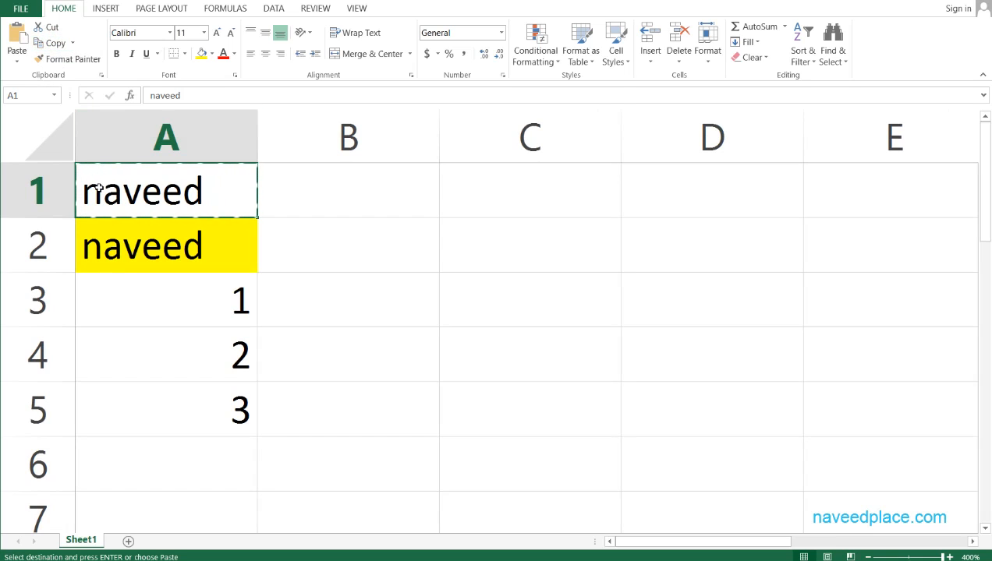
left_click(20, 61)
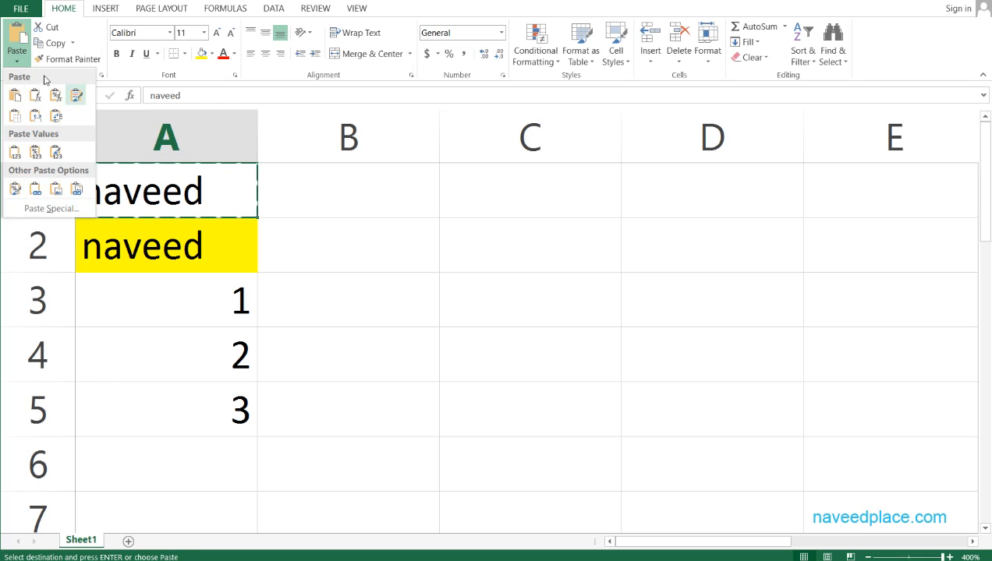
left_click(37, 209)
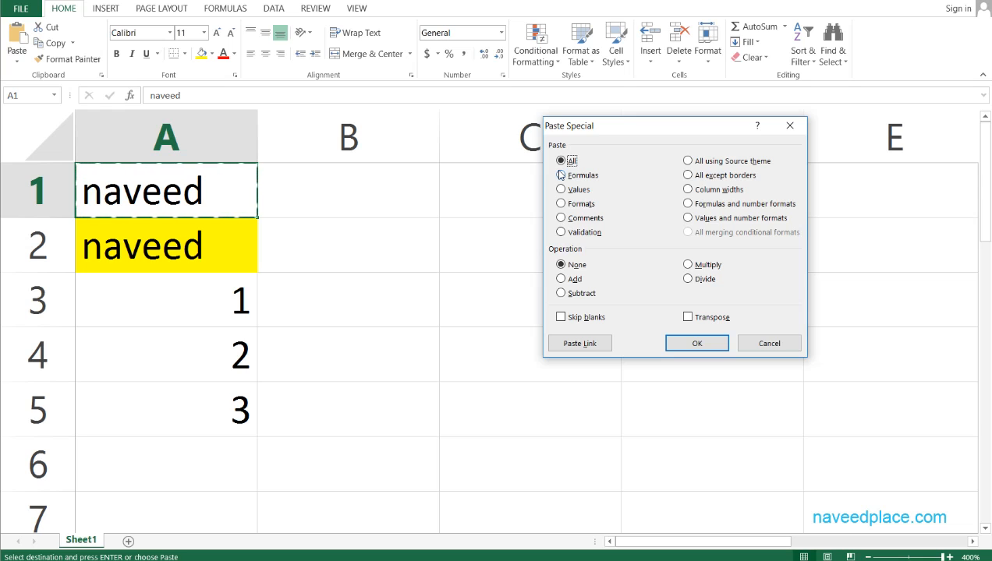
left_click_drag(618, 133, 691, 134)
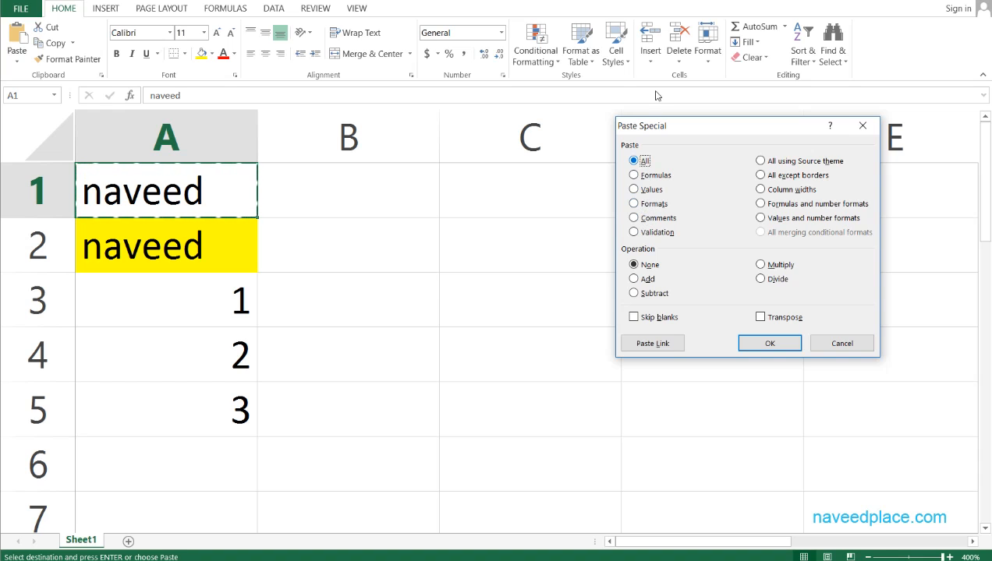
left_click_drag(652, 124, 613, 226)
left_click(757, 230)
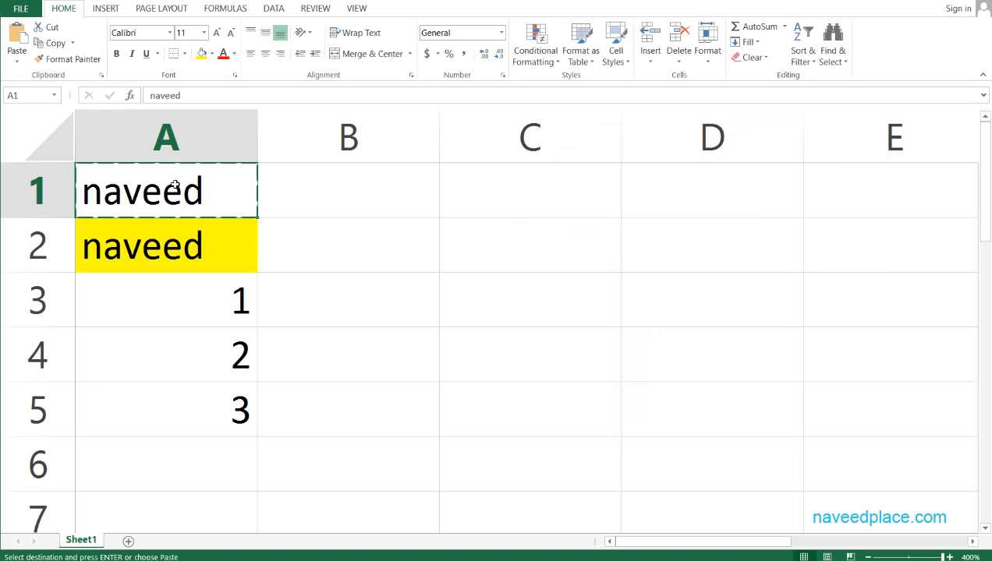
left_click(51, 43)
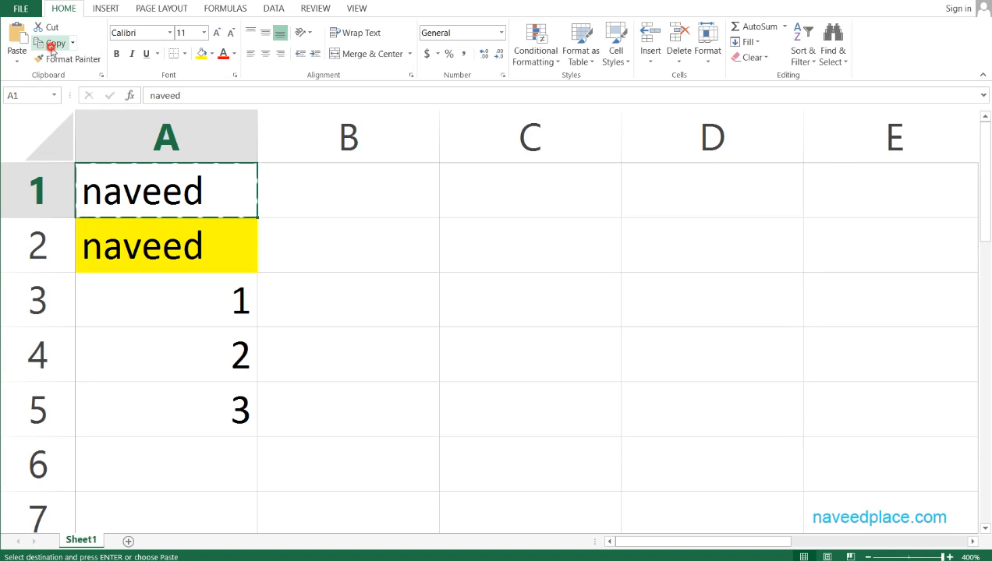
left_click(778, 244)
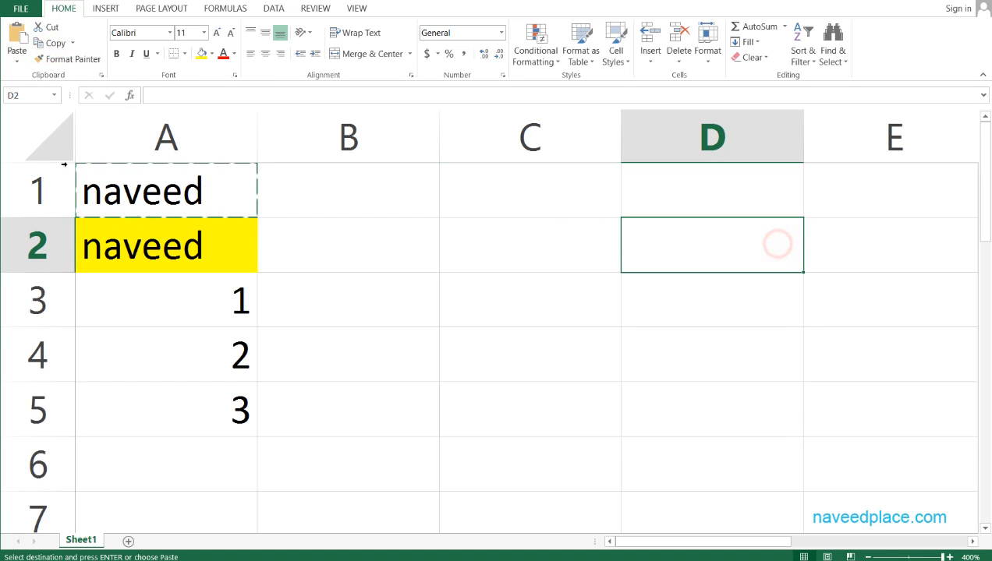
left_click(17, 56)
left_click(41, 209)
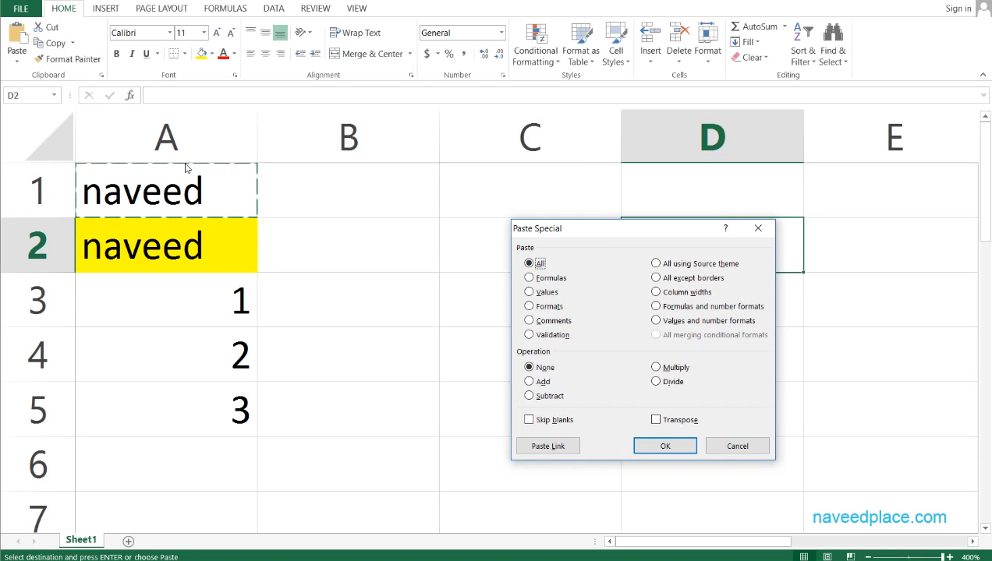
left_click(757, 228)
left_click(330, 293)
Step: Check the formula in cell A5 and copy the cell
left_click(228, 409)
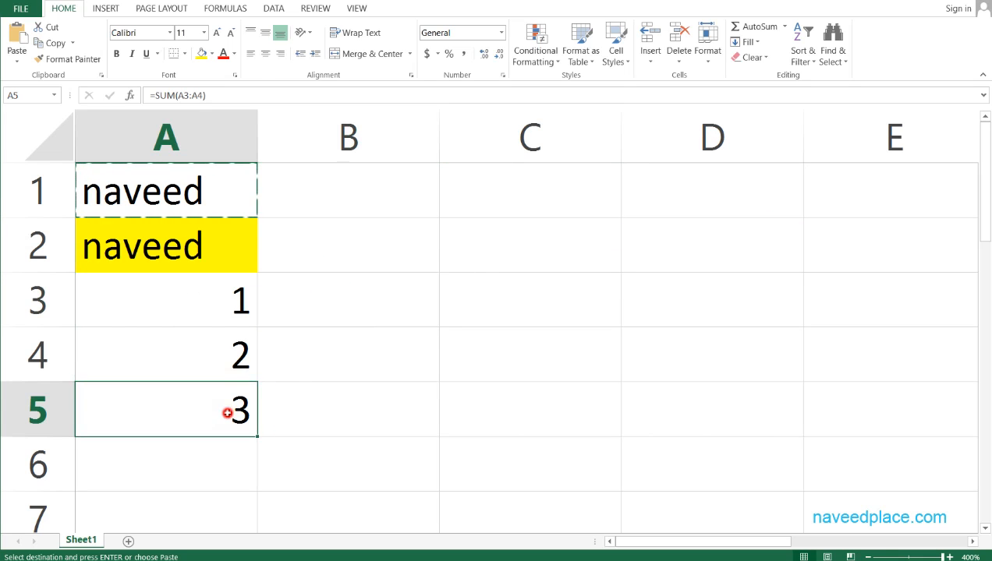
double_click(228, 409)
key("Escape")
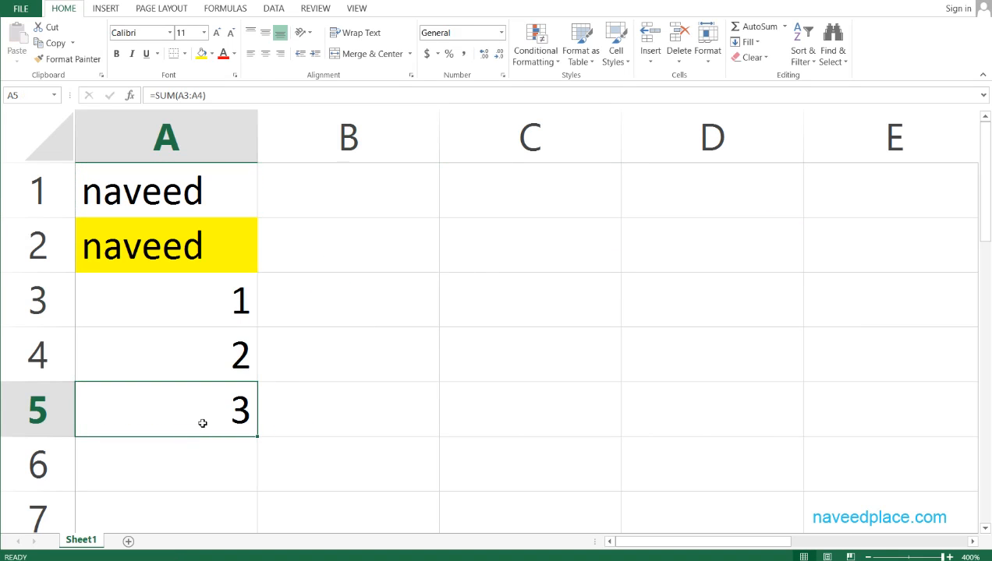
key("ctrl+c")
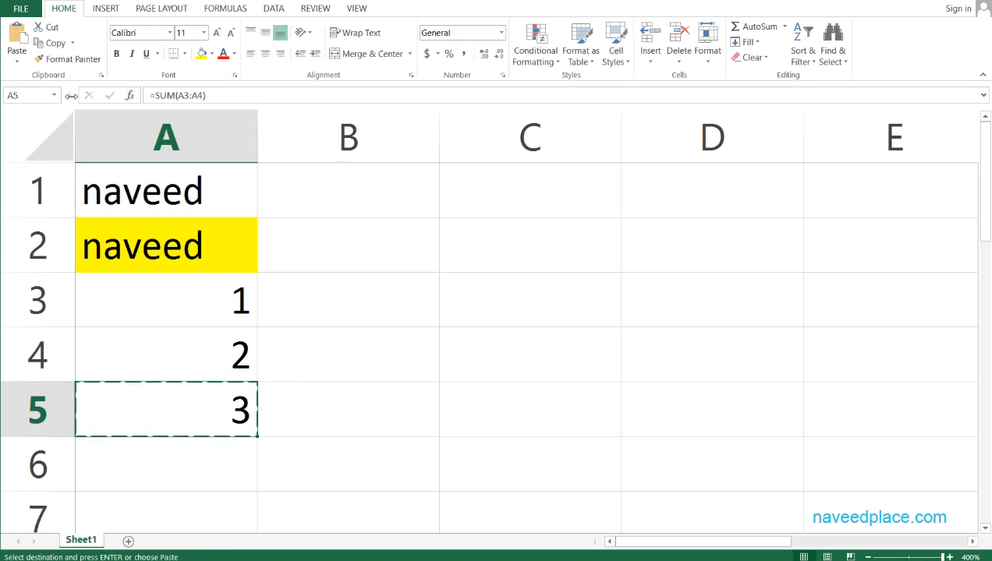
left_click(17, 59)
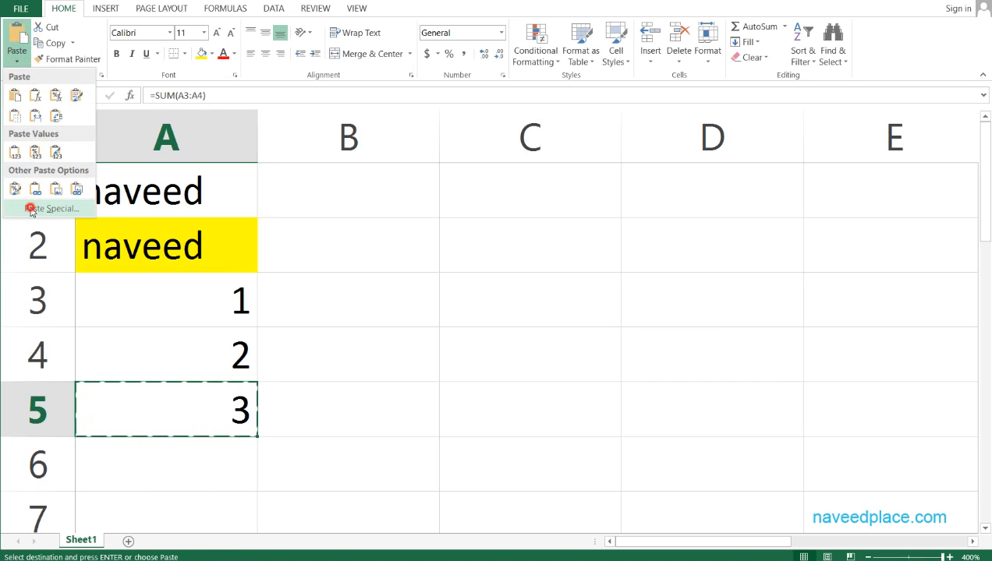
left_click(32, 208)
left_click_drag(588, 230, 503, 248)
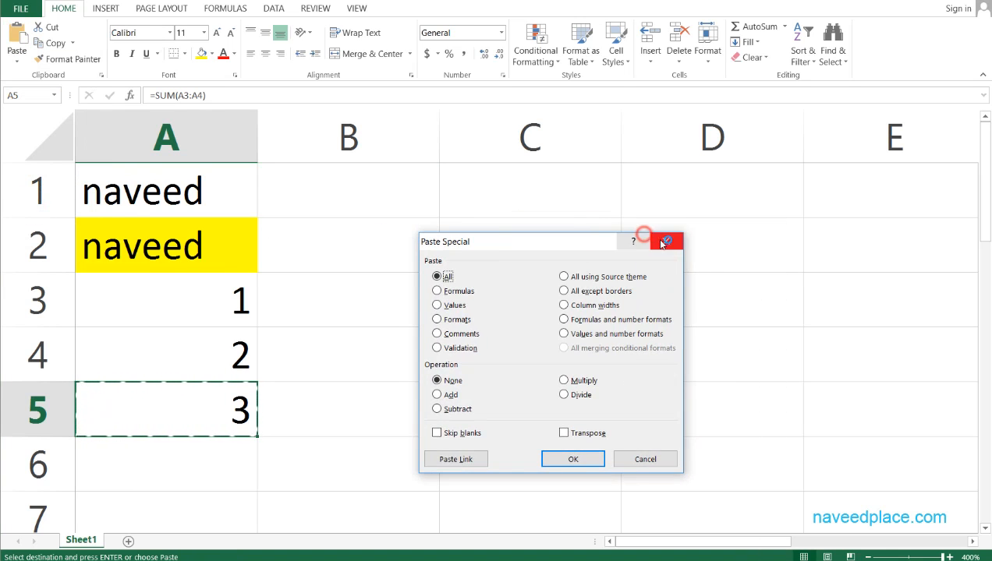
left_click(665, 241)
Step: Paste only the formula of the copied cell A5 into cell D2 using Paste Special
left_click(722, 243)
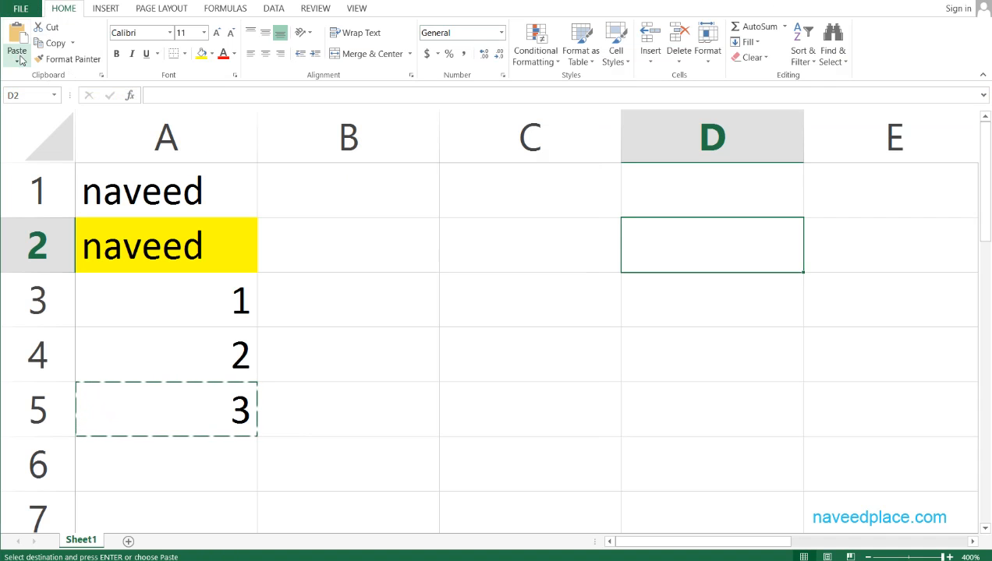
left_click(17, 60)
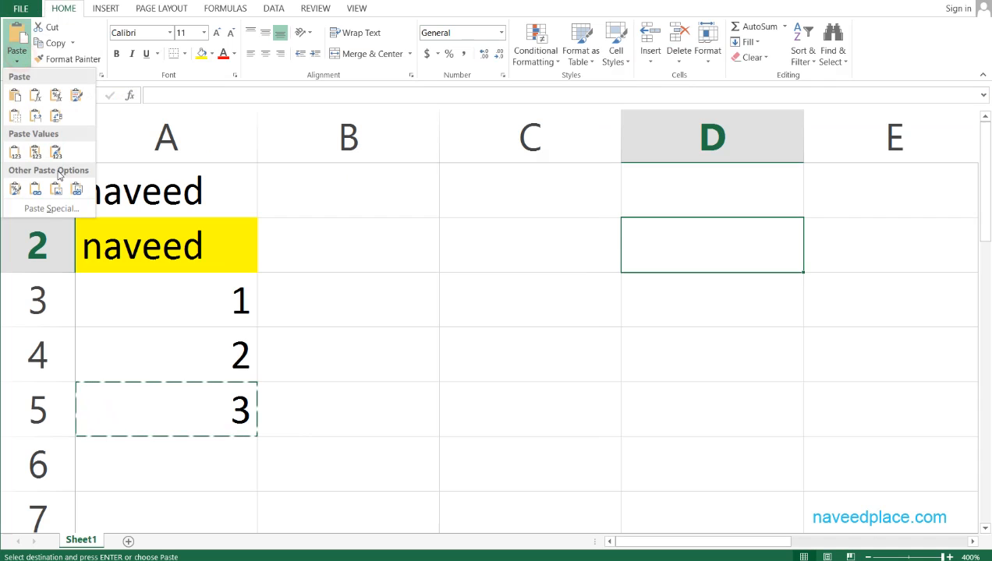
left_click(48, 212)
left_click(437, 291)
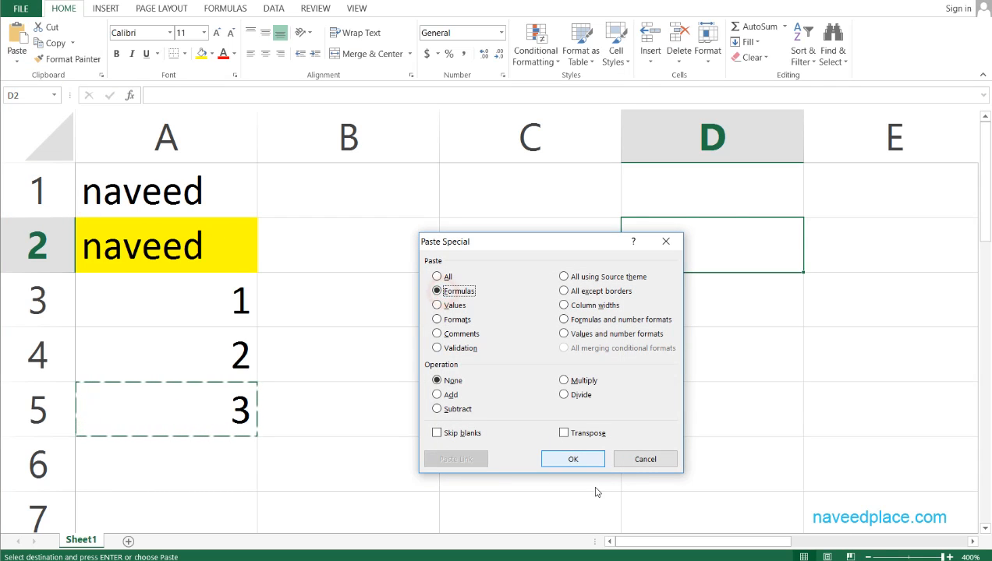
left_click(573, 459)
Step: Compare the formulas in cells D2 and A5, and clear cell D2
double_click(760, 257)
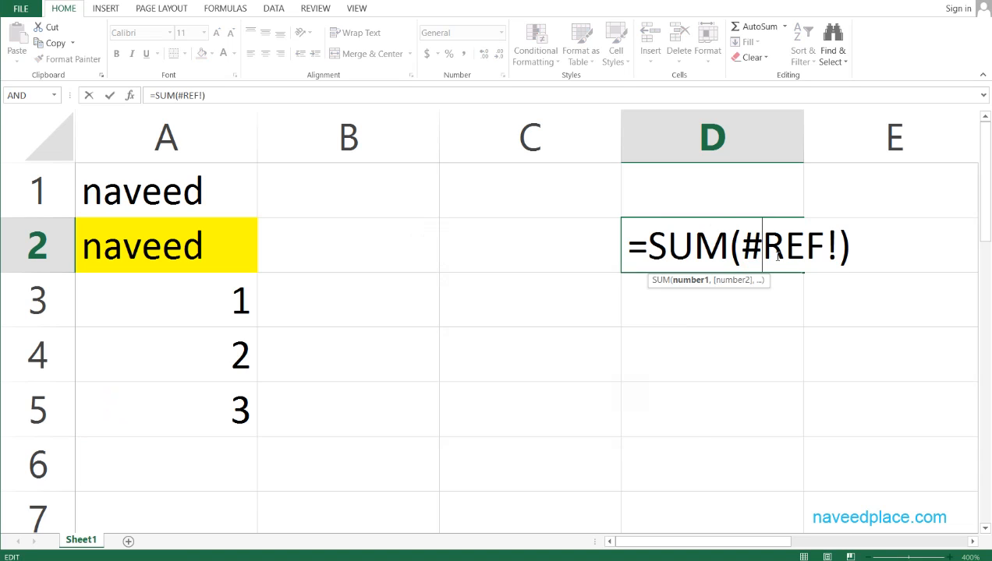
key("Escape")
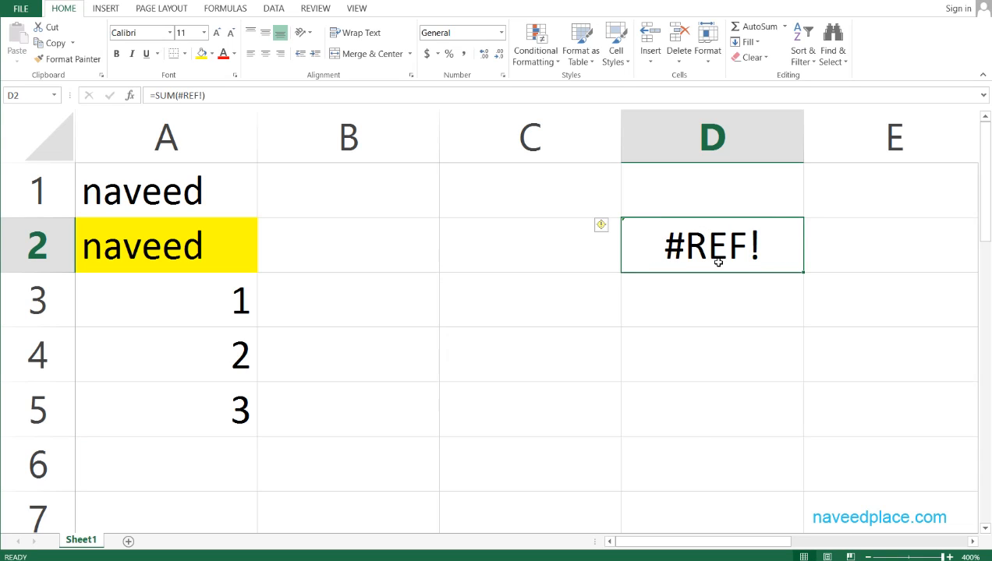
left_click(715, 196)
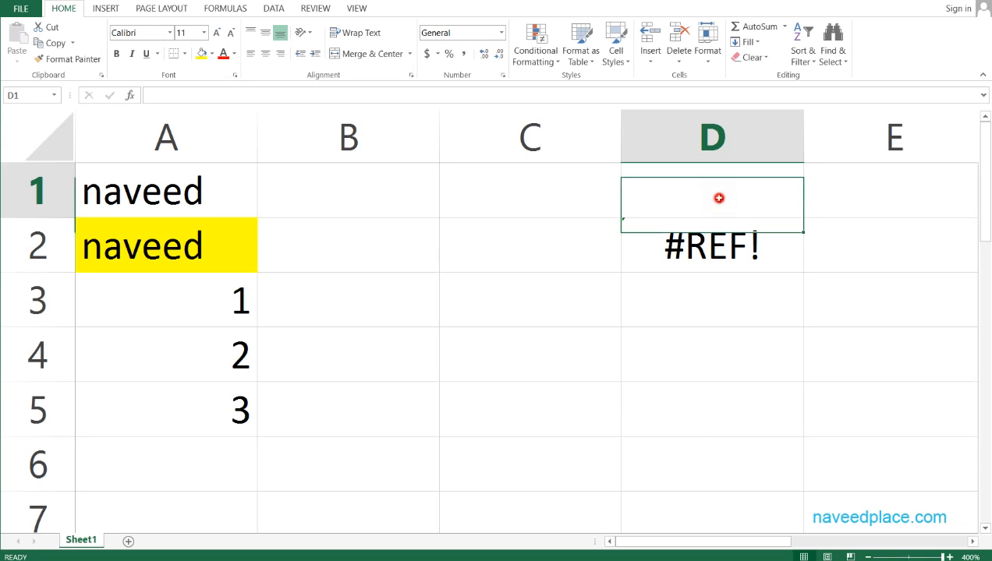
left_click(726, 258)
double_click(726, 254)
key("Escape")
double_click(185, 424)
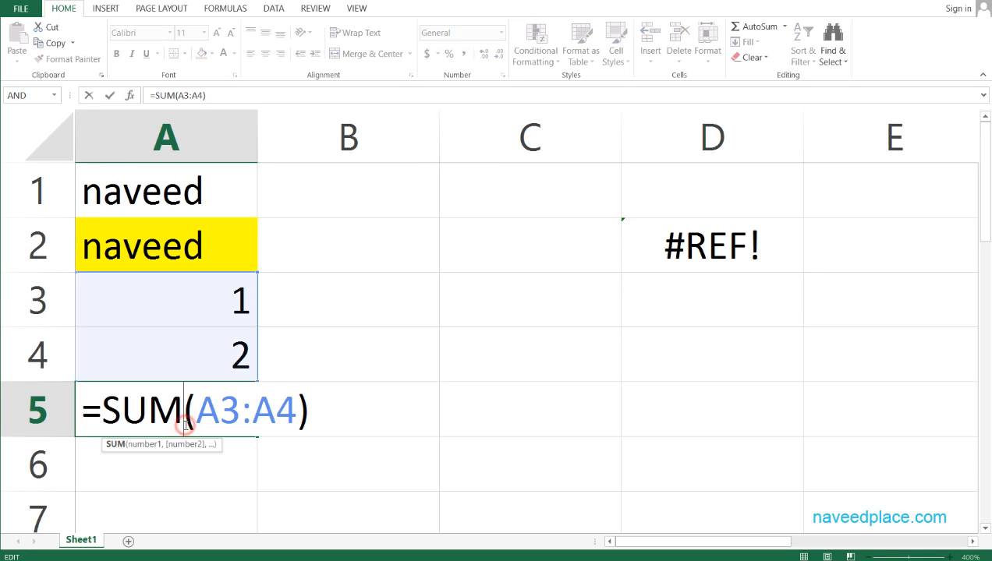
key("Escape")
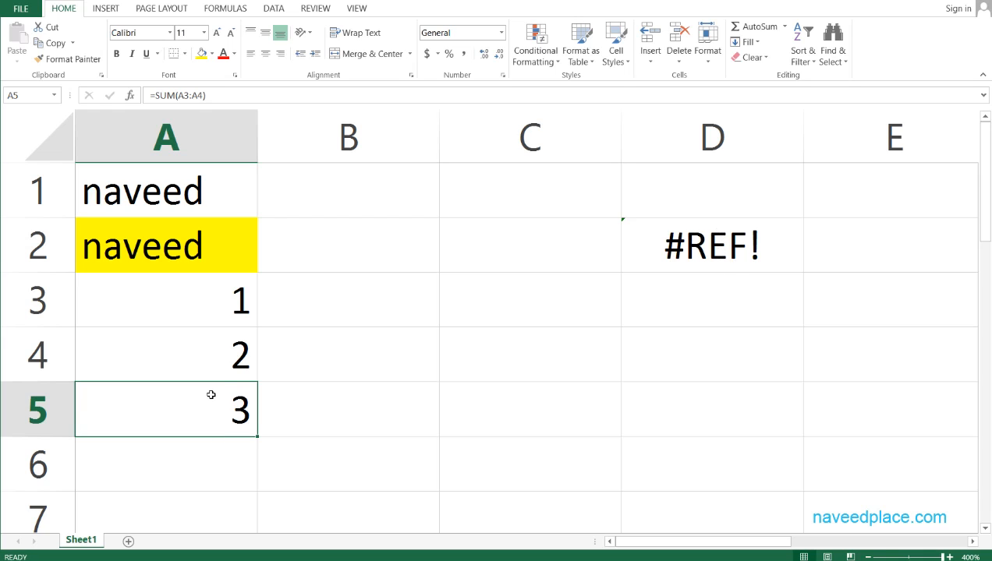
left_click(702, 265)
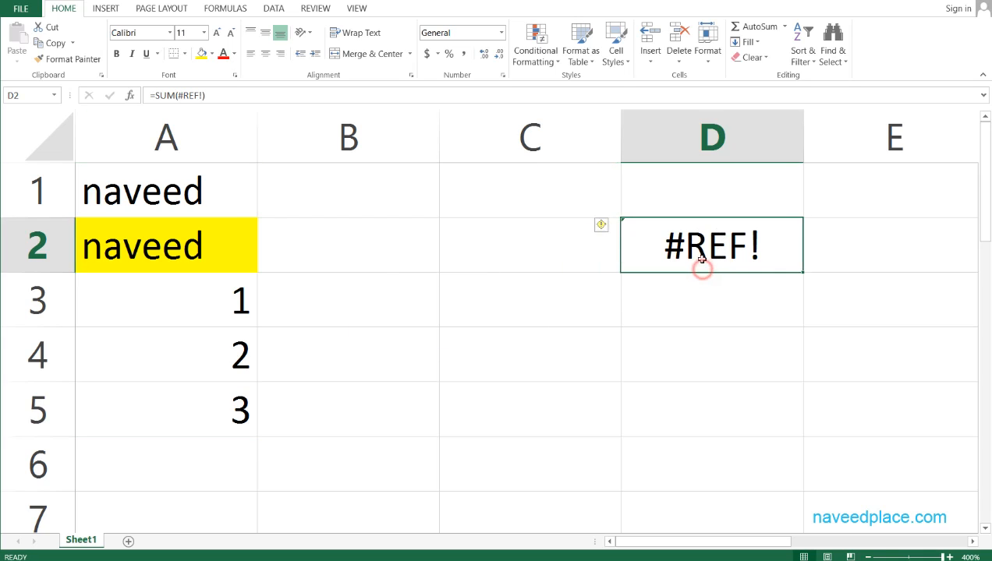
key("Delete")
Step: Fill cell A5 with the standard red color and set its font color to red
left_click(216, 422)
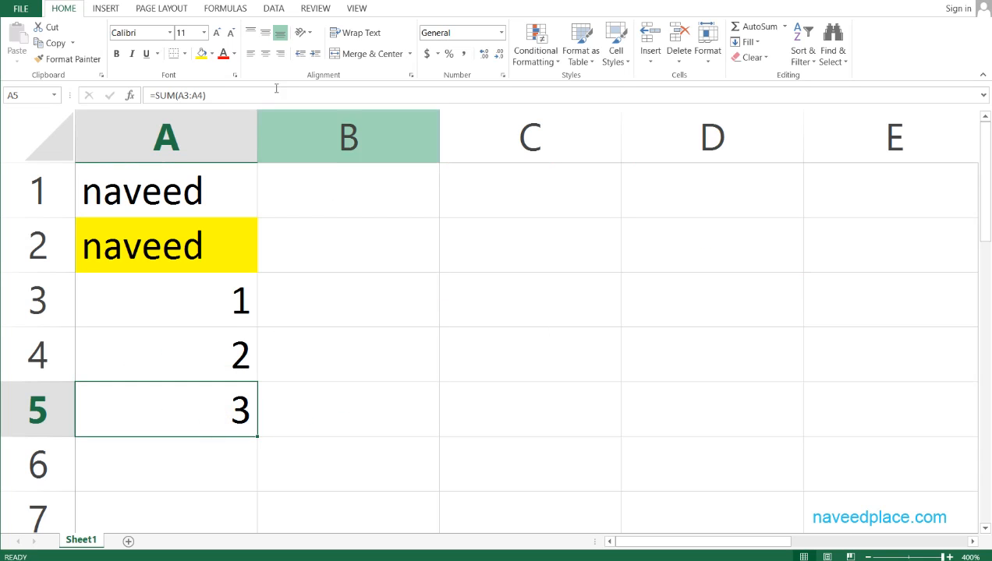
left_click(211, 54)
left_click(212, 161)
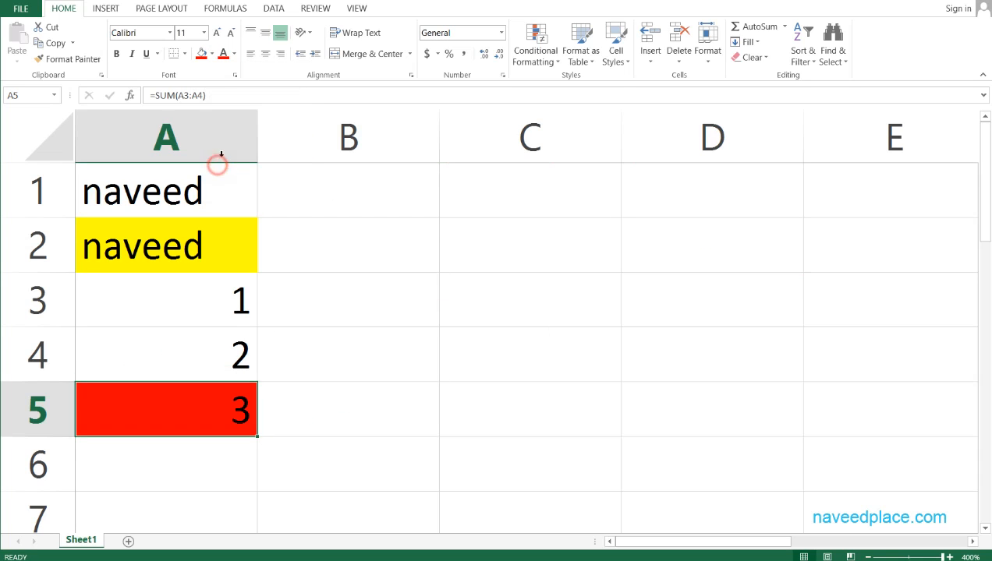
left_click(234, 53)
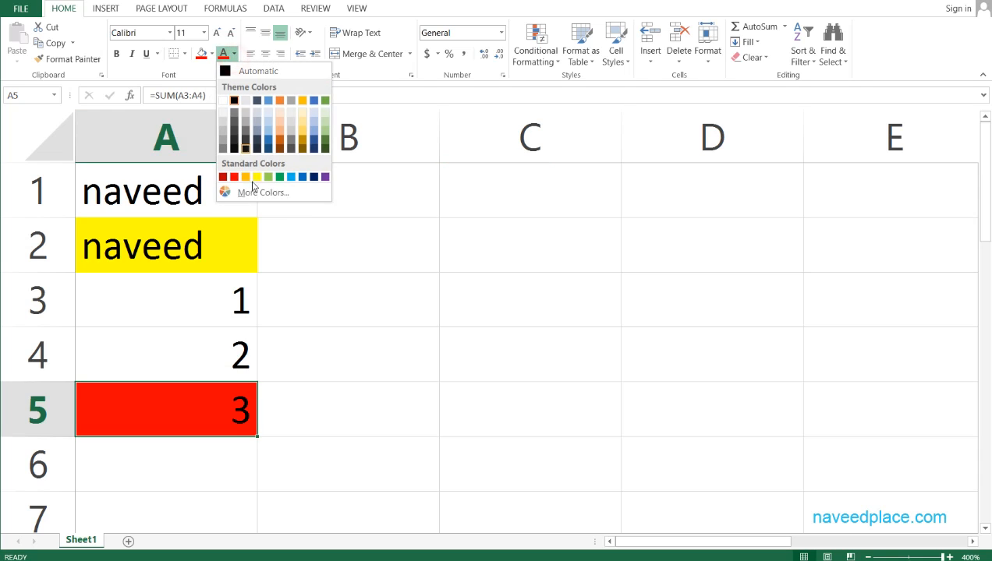
left_click(230, 172)
Step: Set the font color of cell A1 to standard yellow
left_click(232, 179)
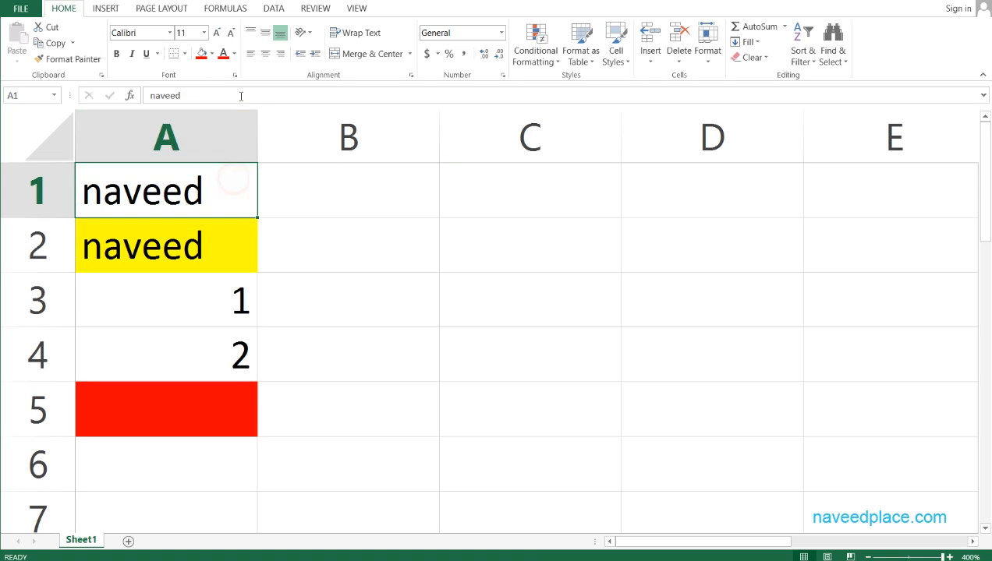
left_click(234, 54)
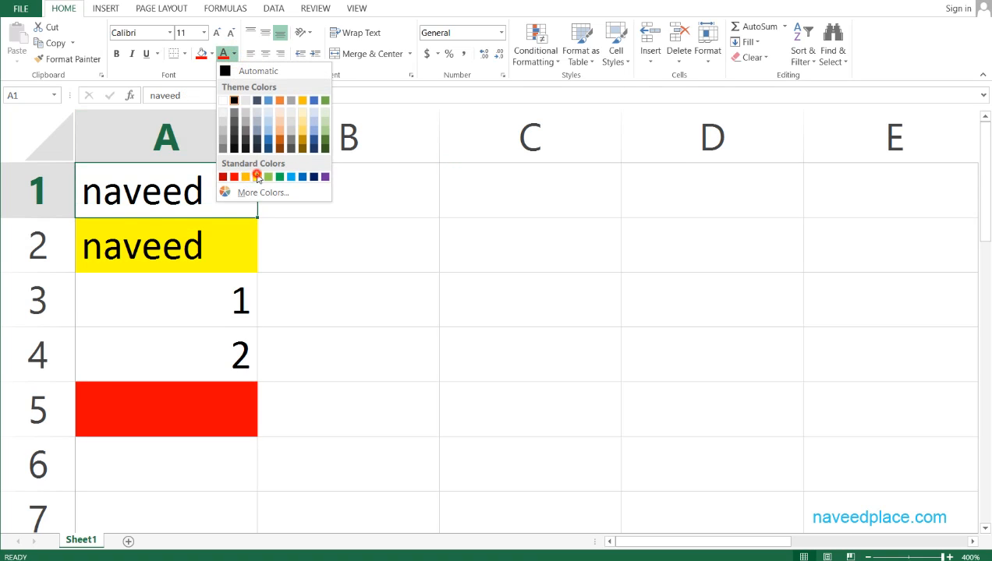
left_click(256, 177)
Step: Set the font color of the red-filled cell A5 to standard yellow
left_click(245, 424)
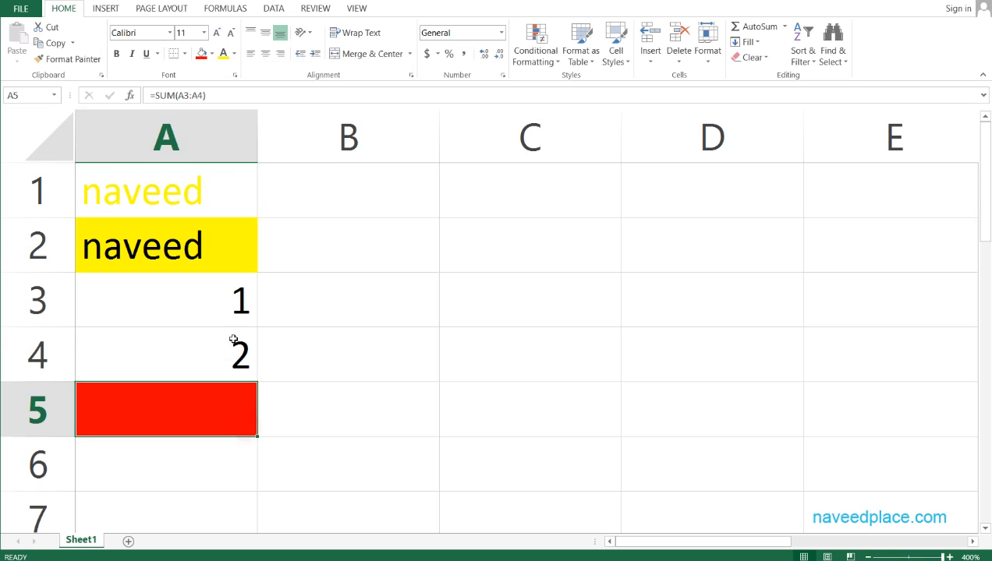
left_click(234, 54)
left_click(252, 177)
Step: Copy cell A5 and paste only its formula into cell D3 with Paste Special
left_click(51, 42)
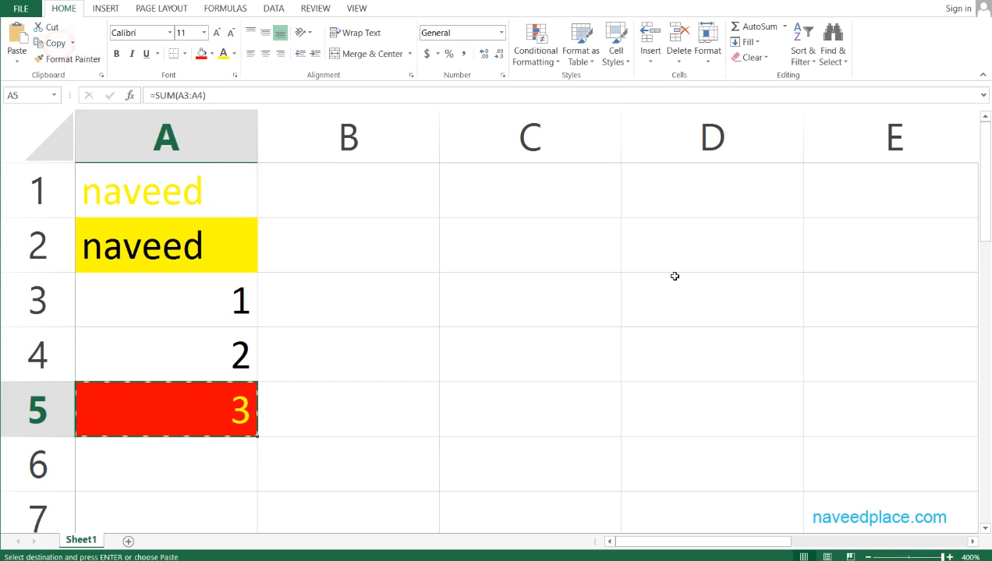
left_click(675, 277)
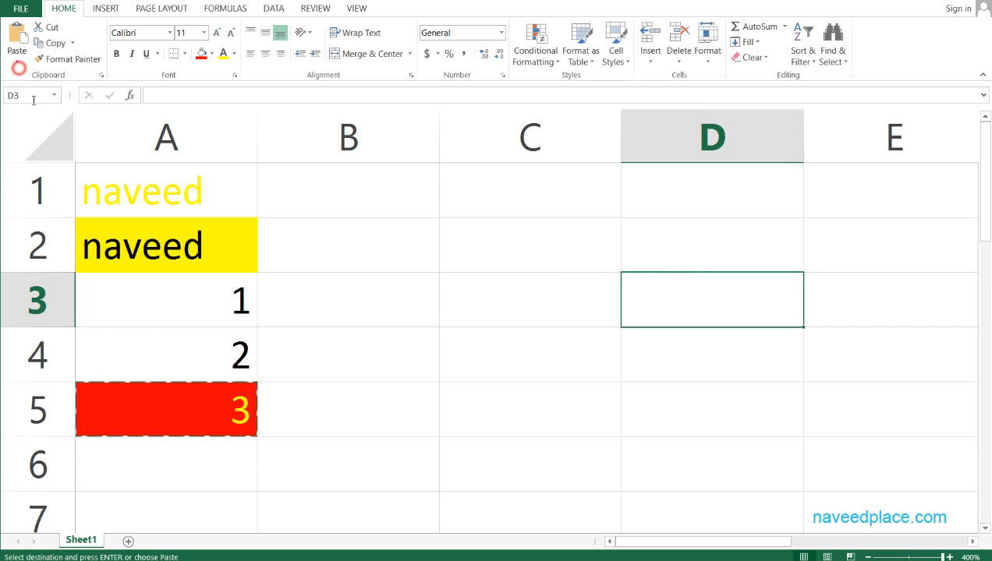
left_click(16, 61)
left_click(41, 207)
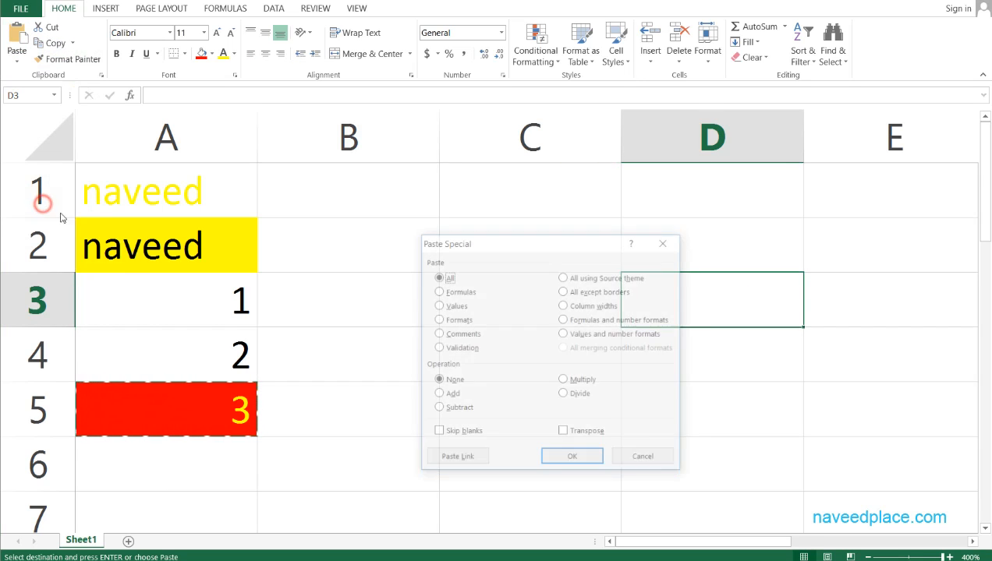
left_click(443, 291)
left_click_drag(475, 242, 331, 103)
left_click(433, 322)
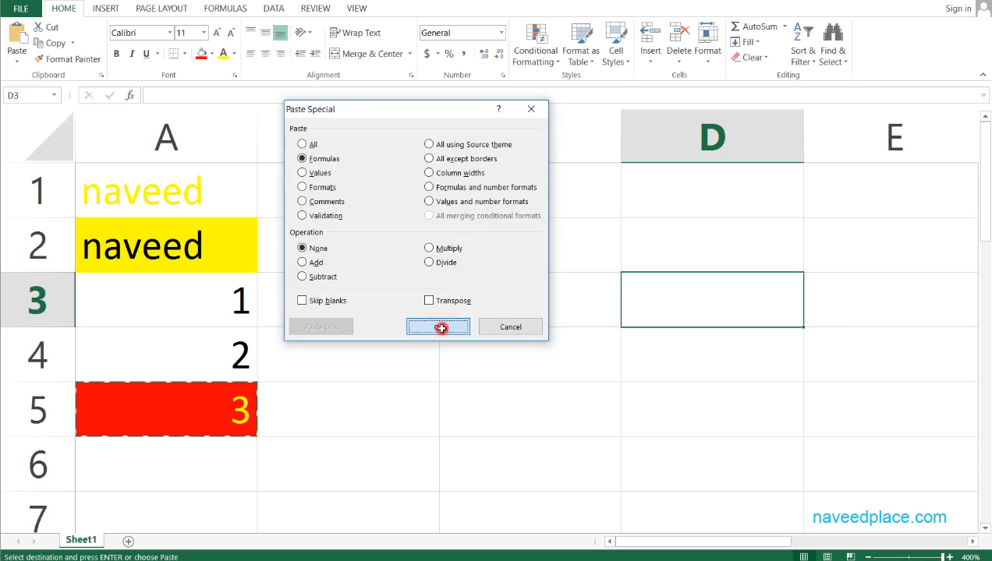
Step: Examine the formula pasted in cell D3 against the original in A5
double_click(746, 317)
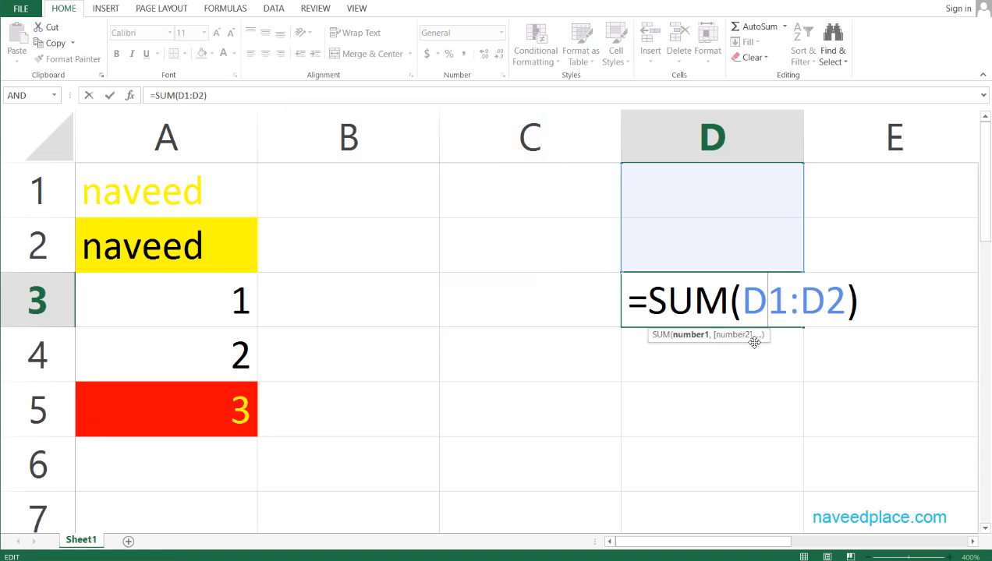
key("Escape")
left_click(224, 408)
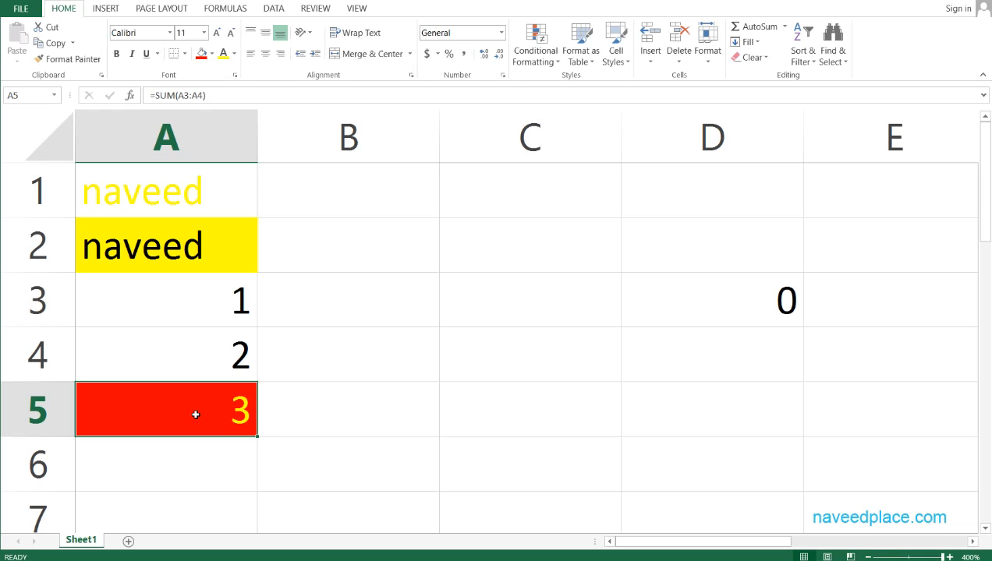
left_click(760, 308)
double_click(760, 308)
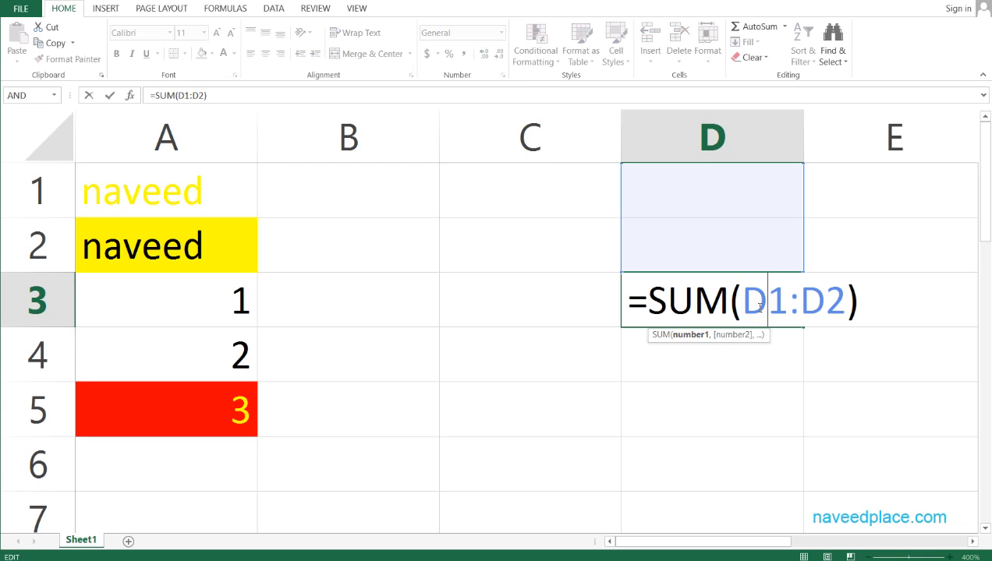
key("Escape")
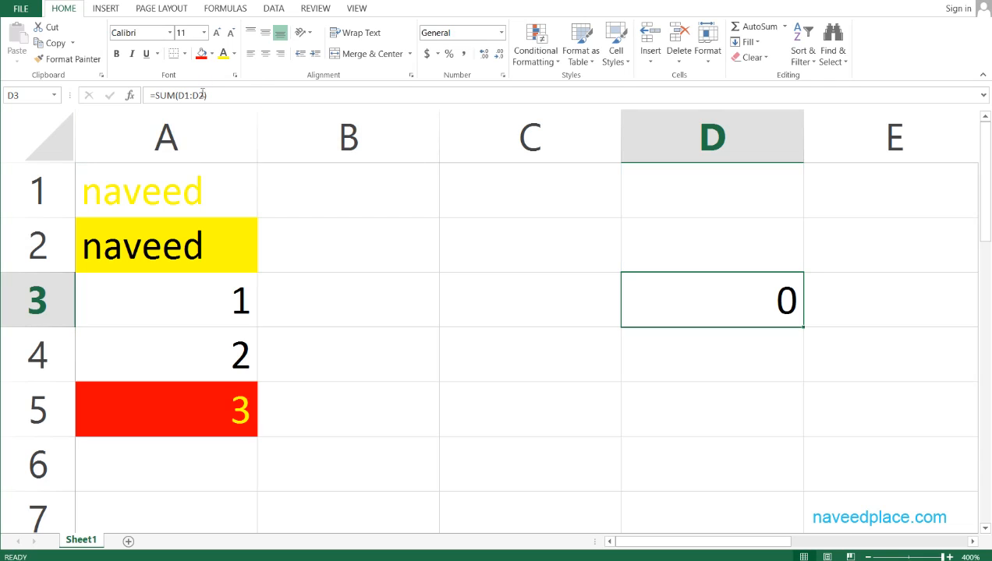
Step: Copy the red-filled cell A5 again
left_click(226, 439)
left_click(222, 350)
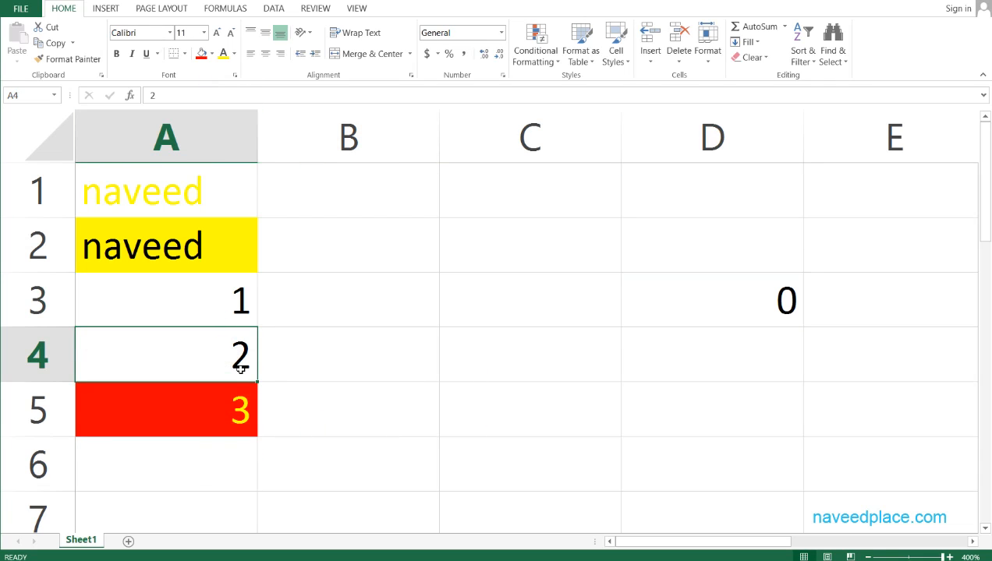
left_click(238, 398)
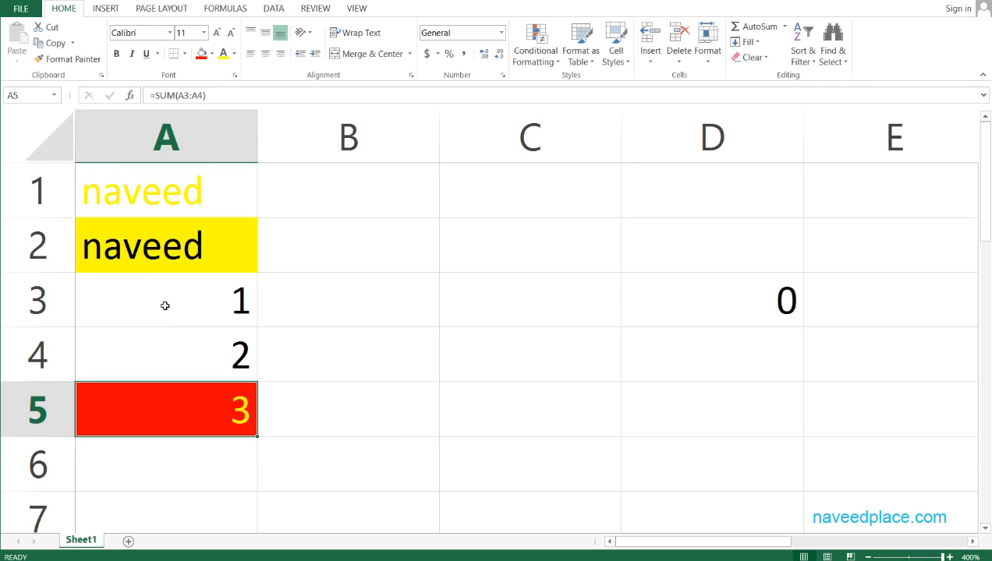
key("ctrl+c")
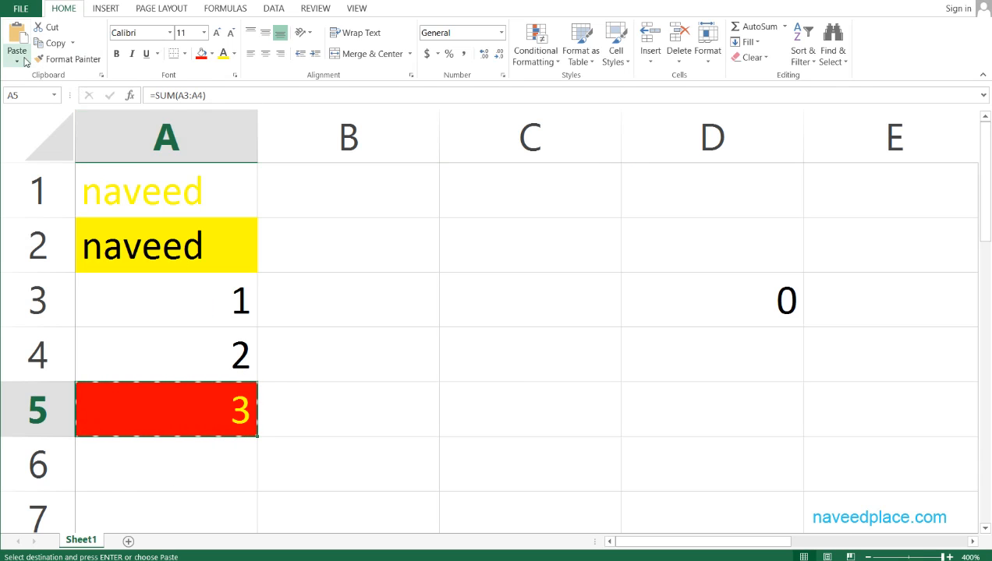
Step: Paste only the value of the copied cell over A5 itself using Paste Special
left_click(16, 61)
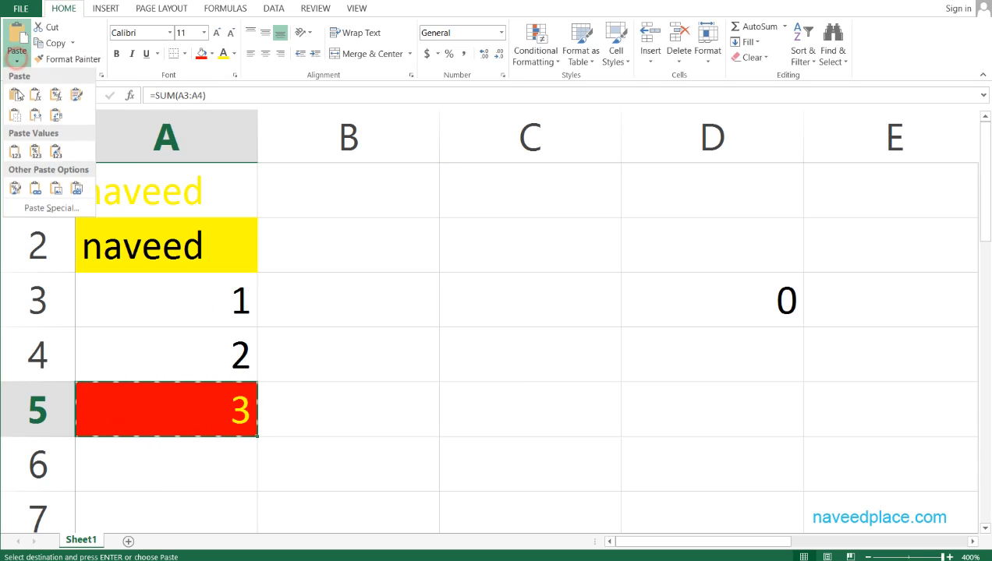
left_click(43, 205)
left_click_drag(388, 117, 559, 184)
left_click(475, 236)
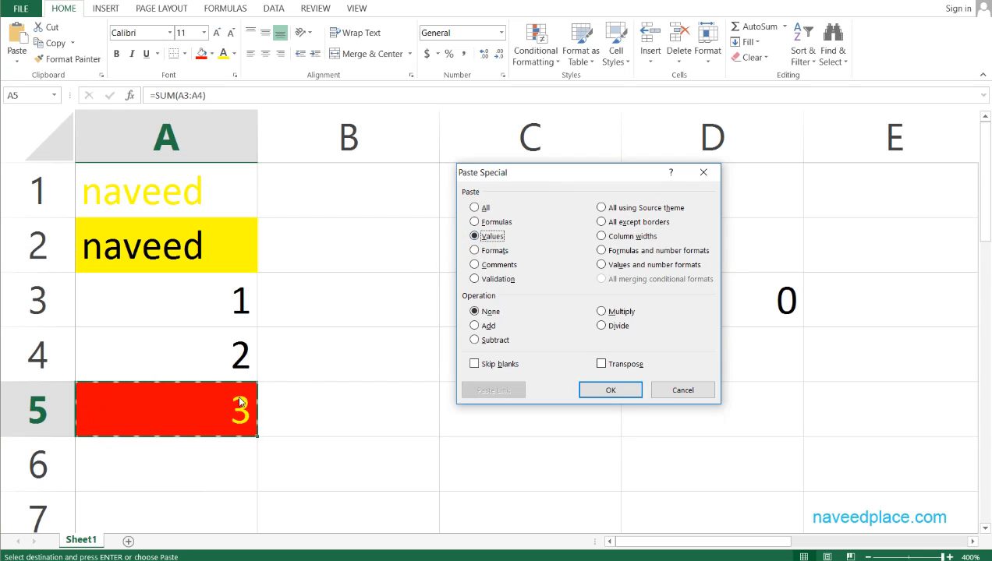
left_click(604, 390)
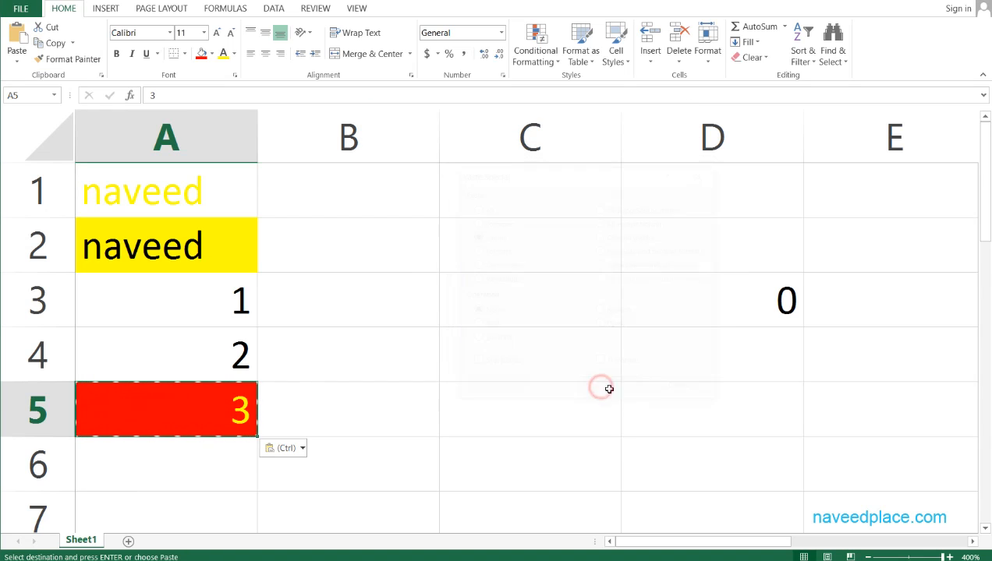
Step: Undo the values paste in cell A5 and the formula paste in cell D3
left_click(655, 316)
left_click(718, 368)
key("super")
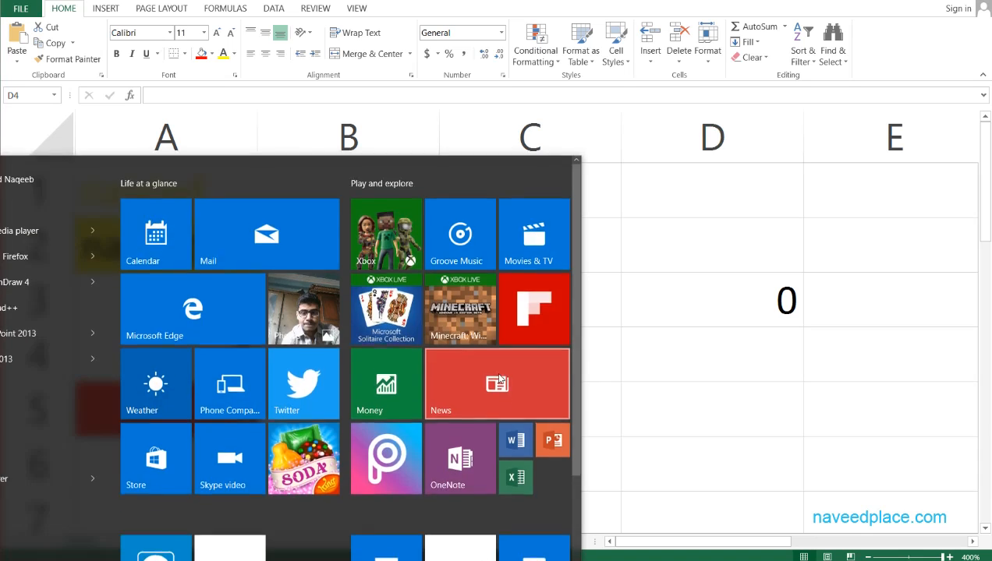
left_click(704, 359)
key("ctrl+z")
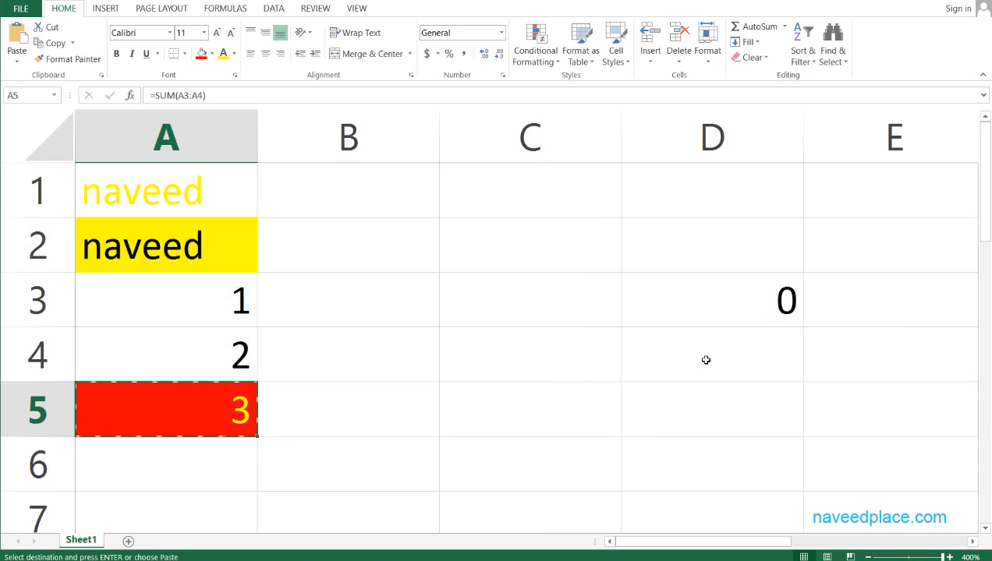
key("ctrl+z")
left_click(643, 361)
left_click(236, 404)
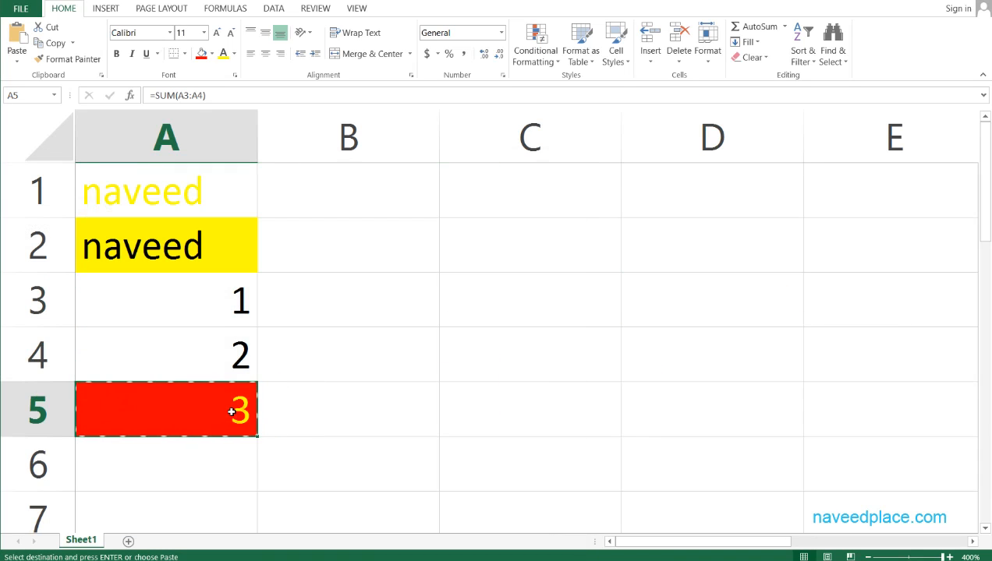
Step: Paste only the value of the copied cell A5 into cell D2 using Paste Special
left_click(731, 250)
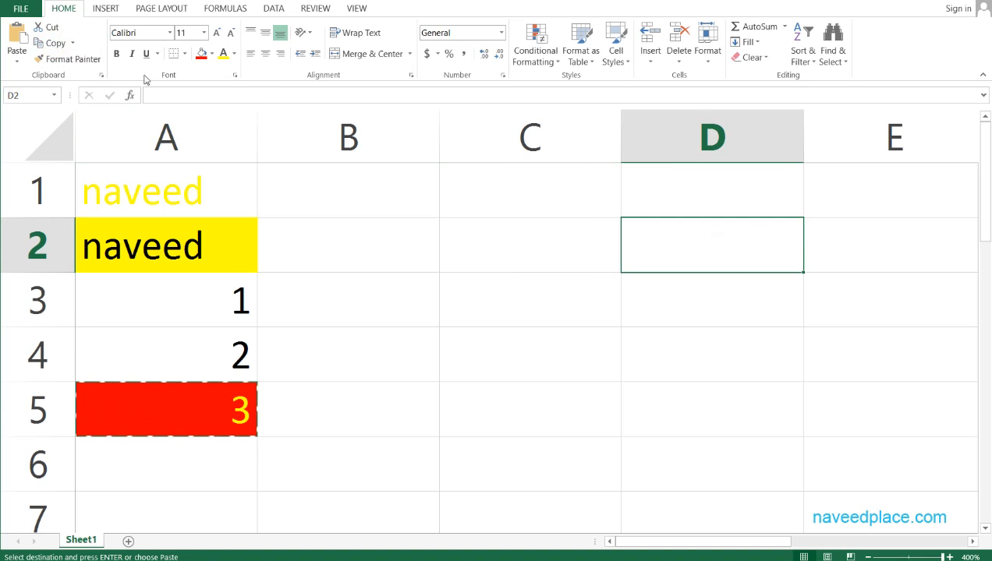
left_click(16, 61)
left_click(48, 208)
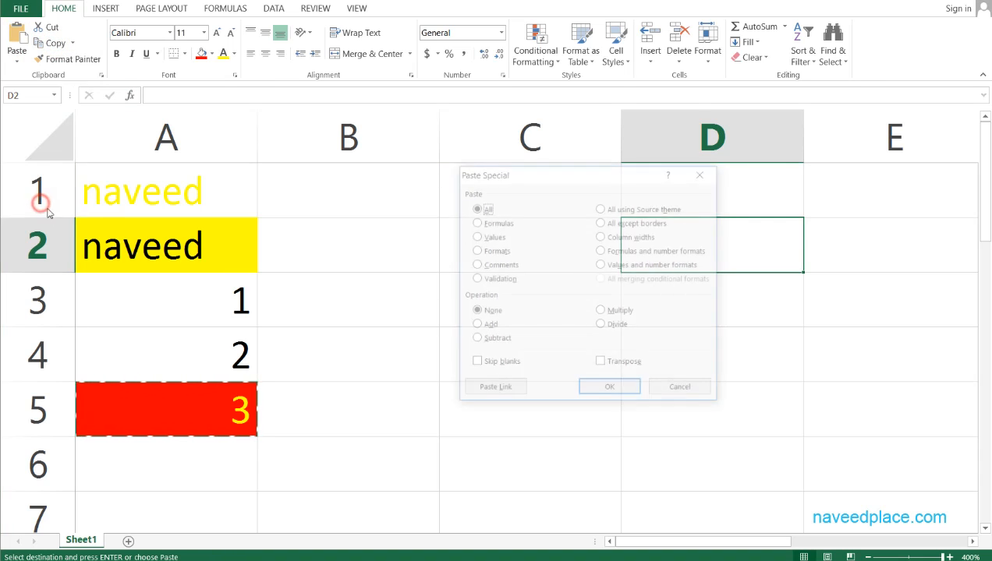
left_click_drag(552, 178, 368, 176)
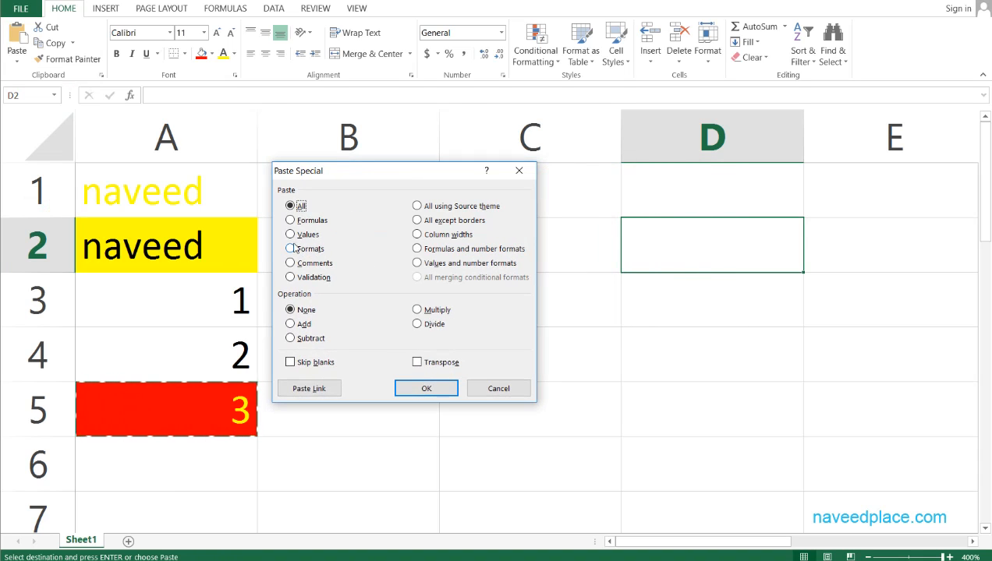
left_click(290, 235)
left_click(424, 388)
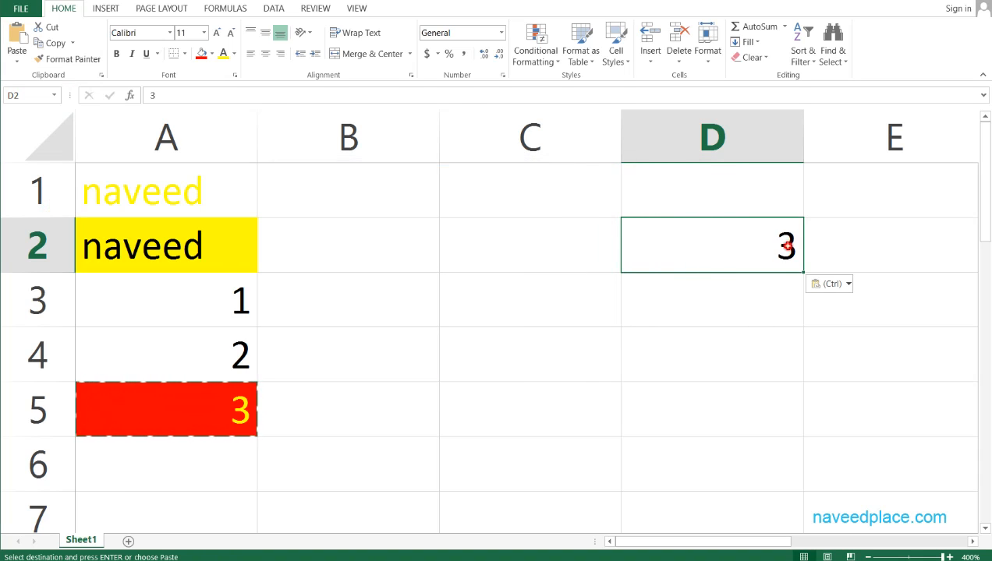
Step: Compare the pasted content of cell D2 with the formula in cell A5
double_click(786, 243)
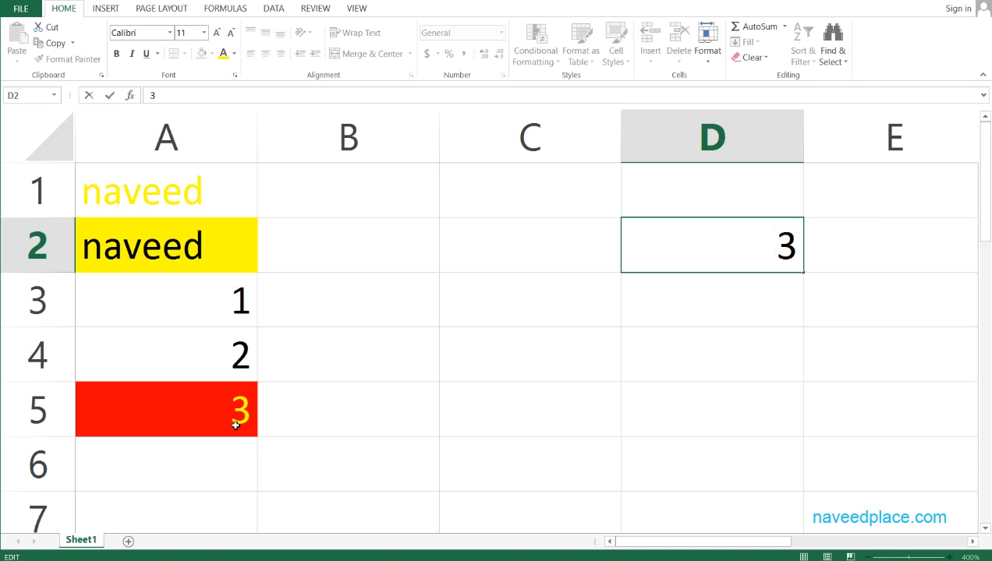
left_click(179, 413)
double_click(179, 415)
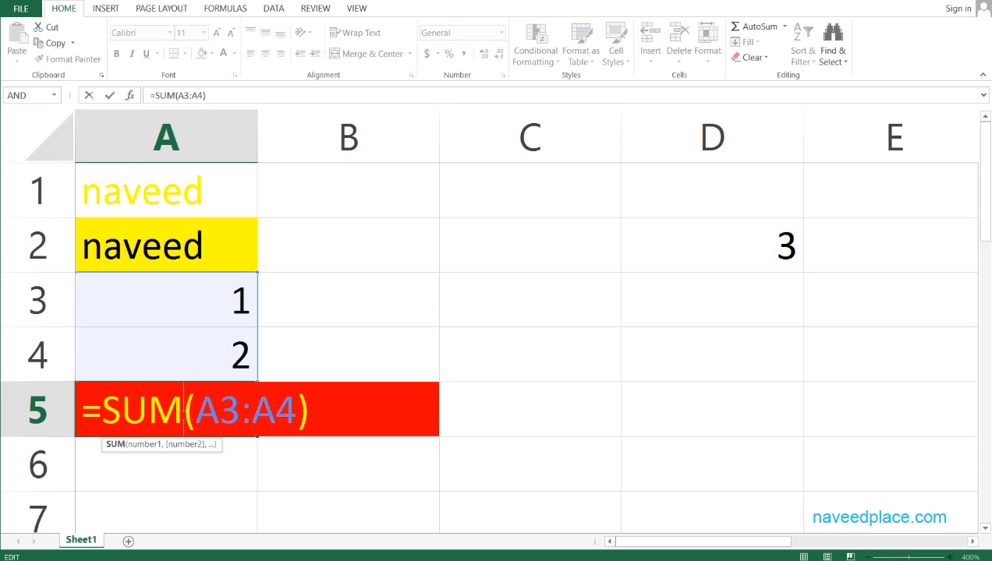
key("Escape")
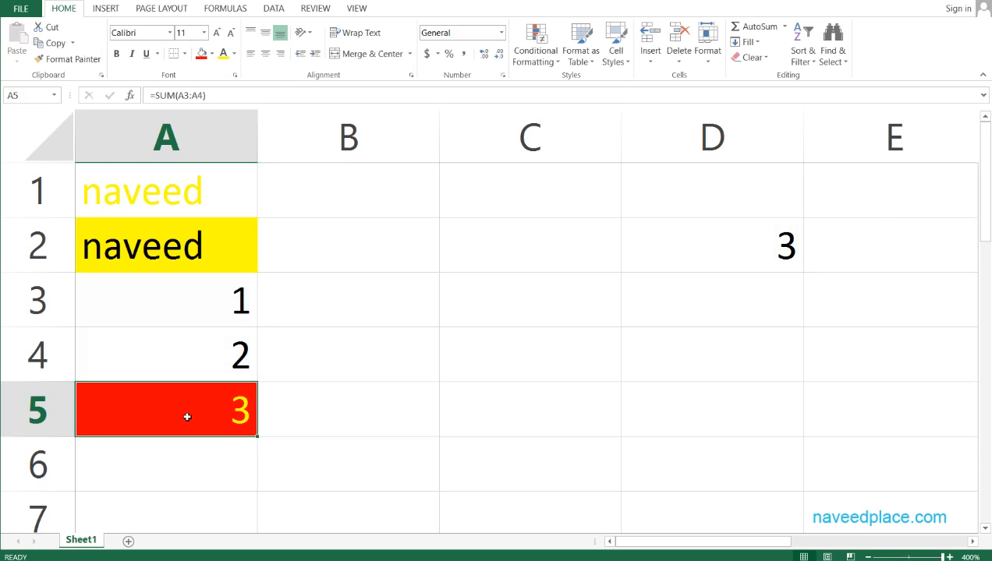
left_click(767, 235)
left_click(805, 242)
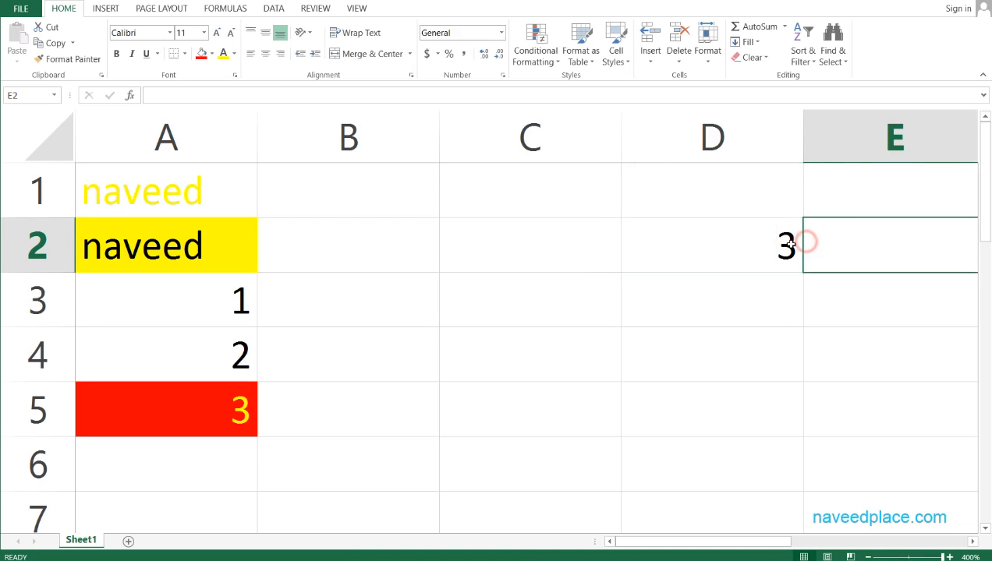
left_click(789, 244)
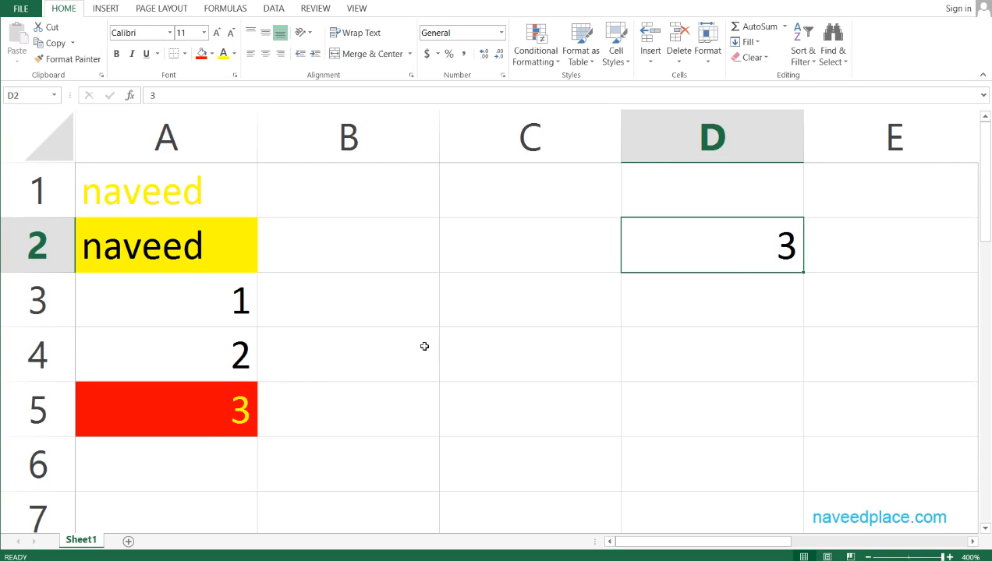
double_click(235, 432)
key("Escape")
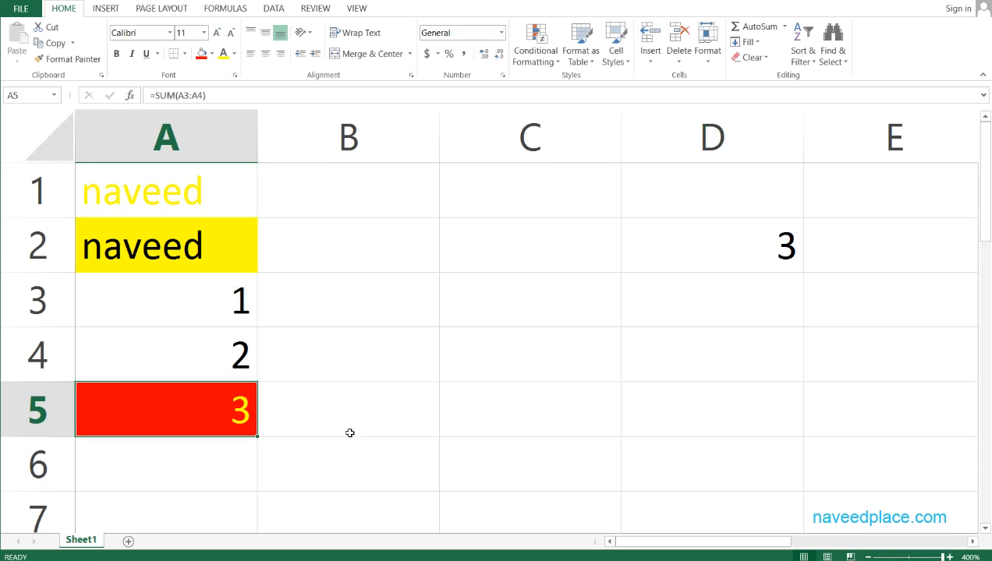
key("ctrl+c")
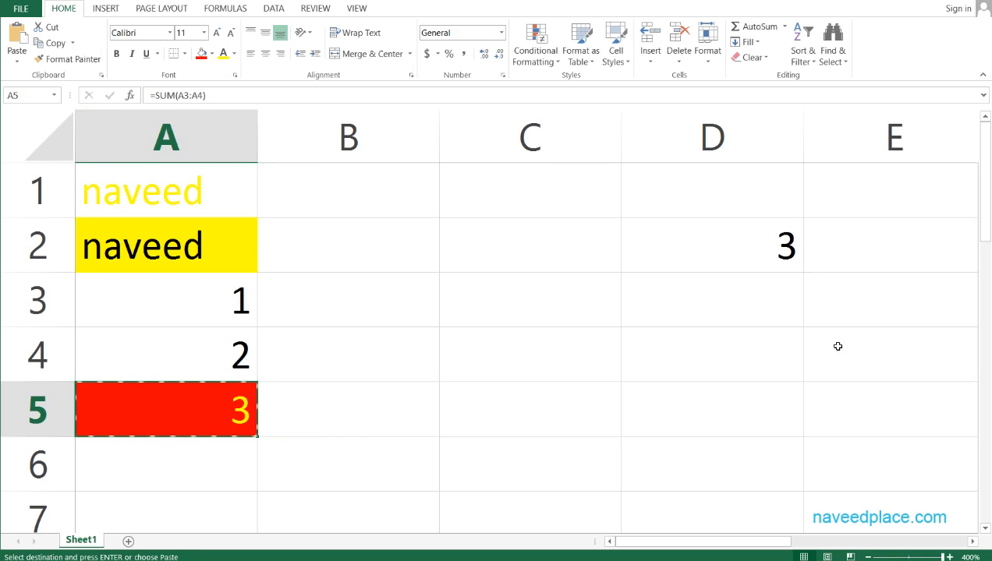
double_click(747, 321)
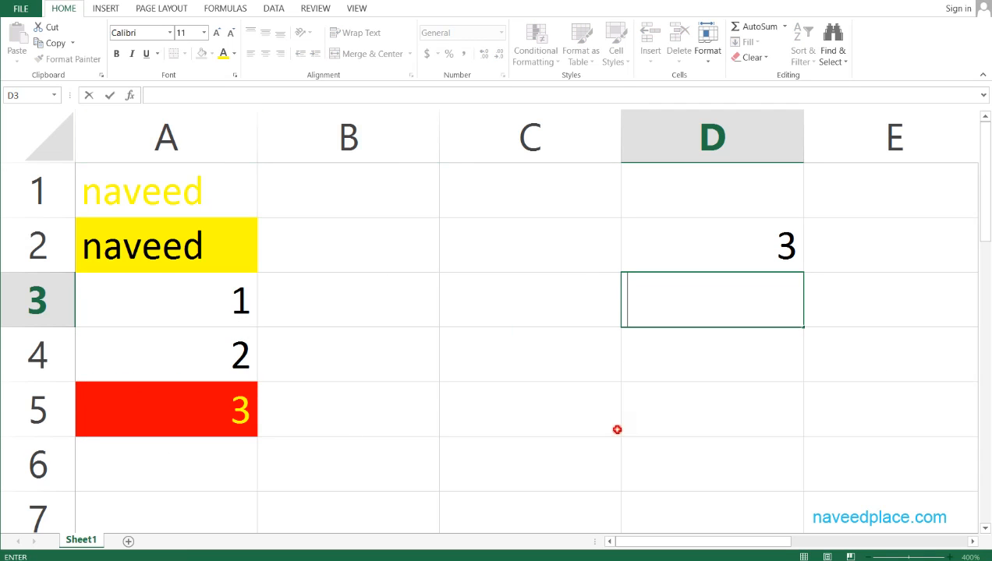
left_click(676, 344)
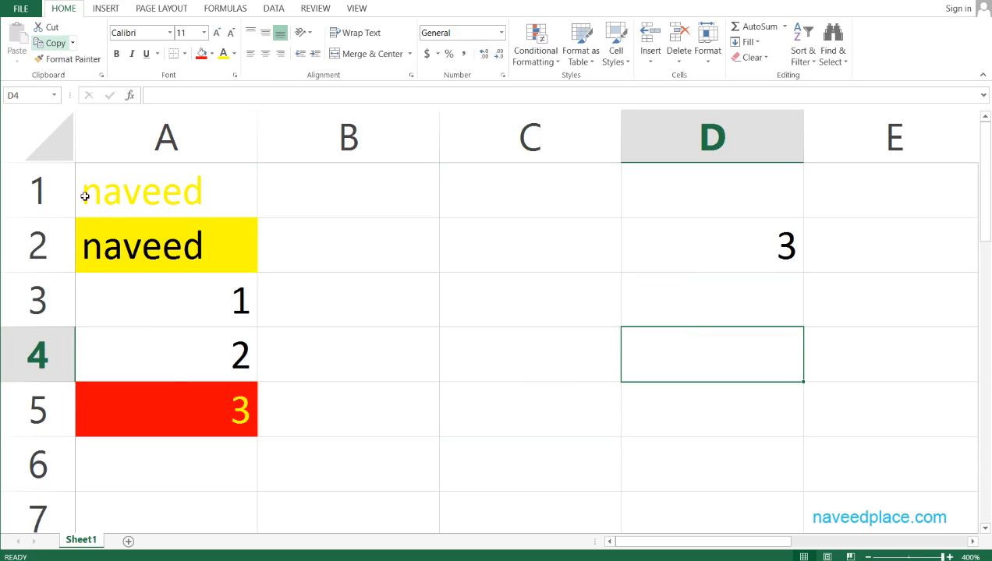
Step: Copy cell A5 and paste only its formats into cell D4 using Paste Special
left_click(175, 423)
key("ctrl+c")
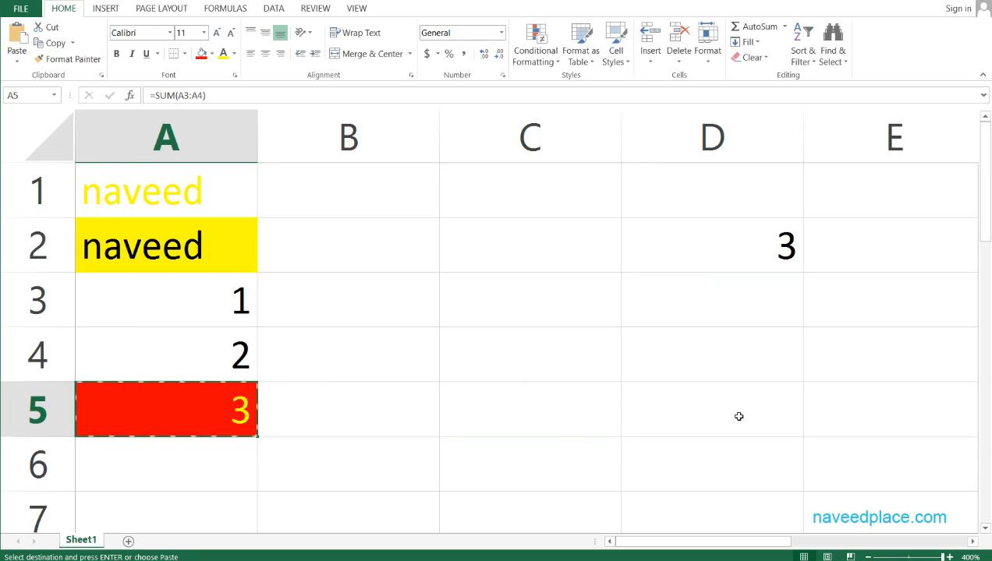
left_click(715, 355)
left_click(17, 57)
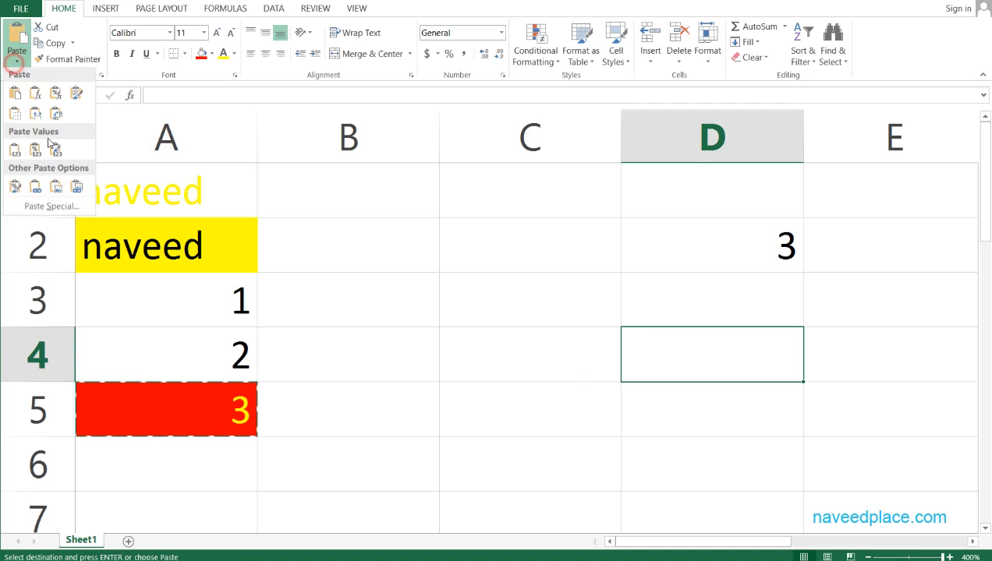
left_click(39, 206)
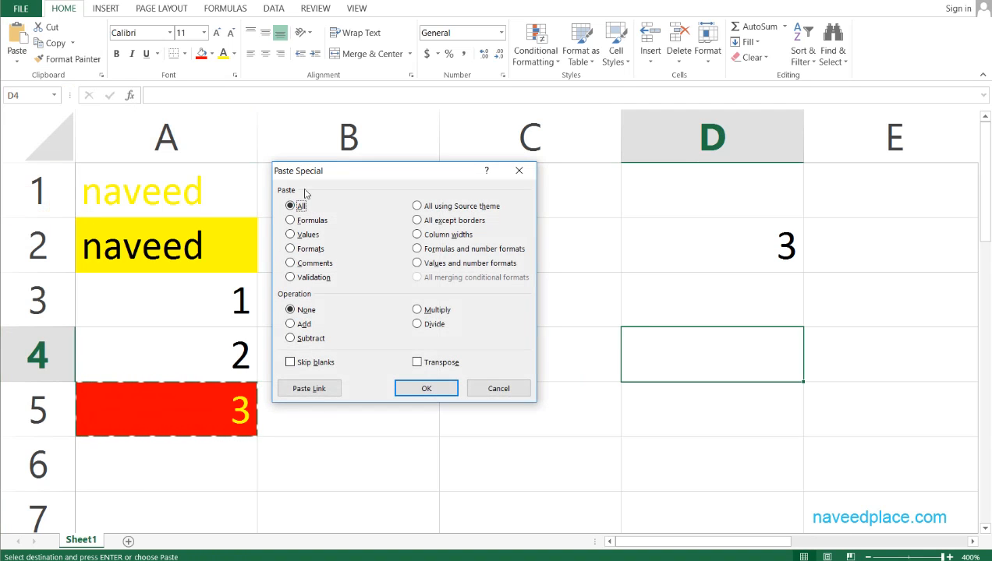
left_click_drag(313, 174, 293, 128)
left_click(271, 204)
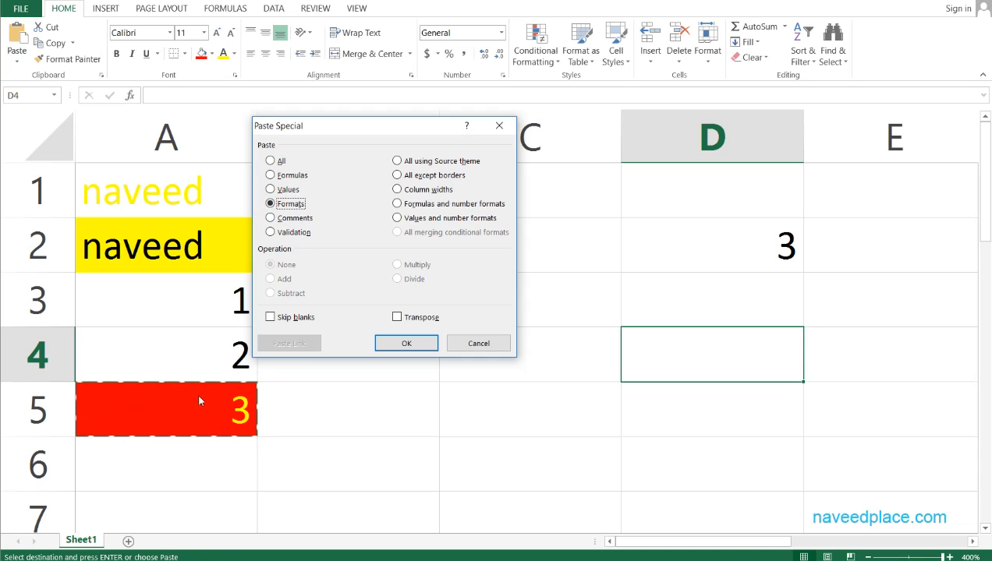
left_click(419, 347)
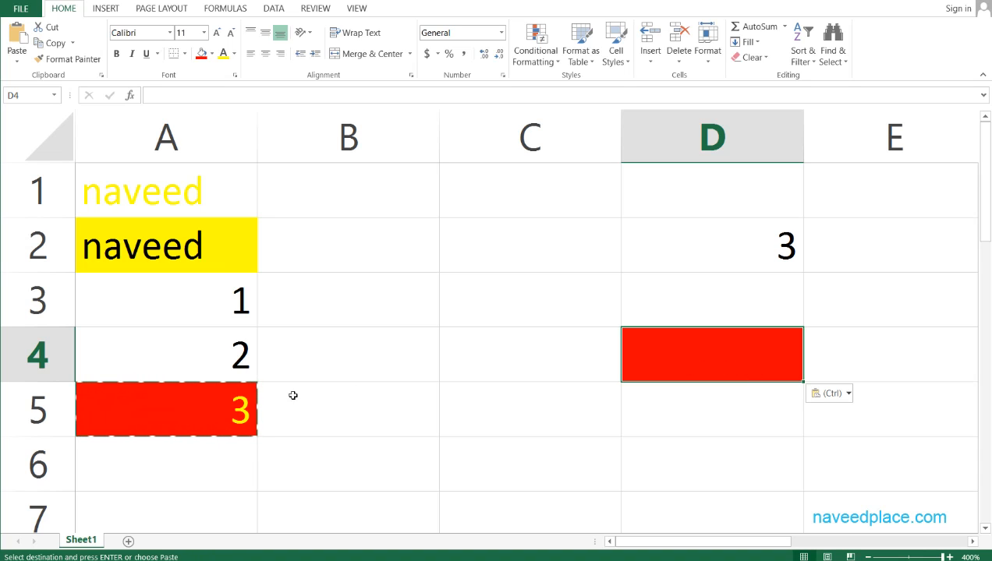
Step: Inspect the formula inside the red-filled cell A5 without changing it
left_click(220, 409)
double_click(220, 409)
key("Escape")
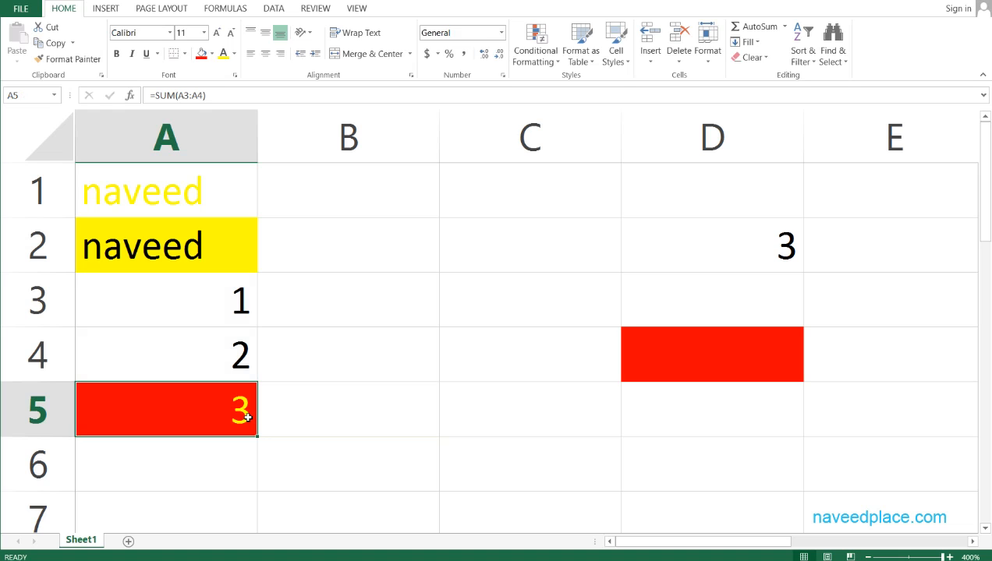
Step: Enter the text "ds" in the red-formatted cell D4 and reselect that cell
left_click(671, 357)
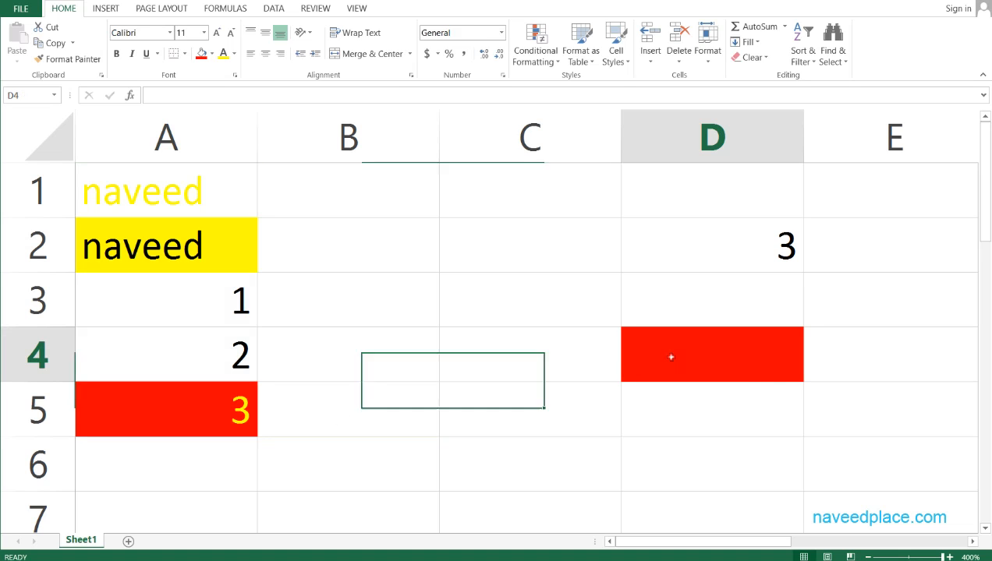
type("ds")
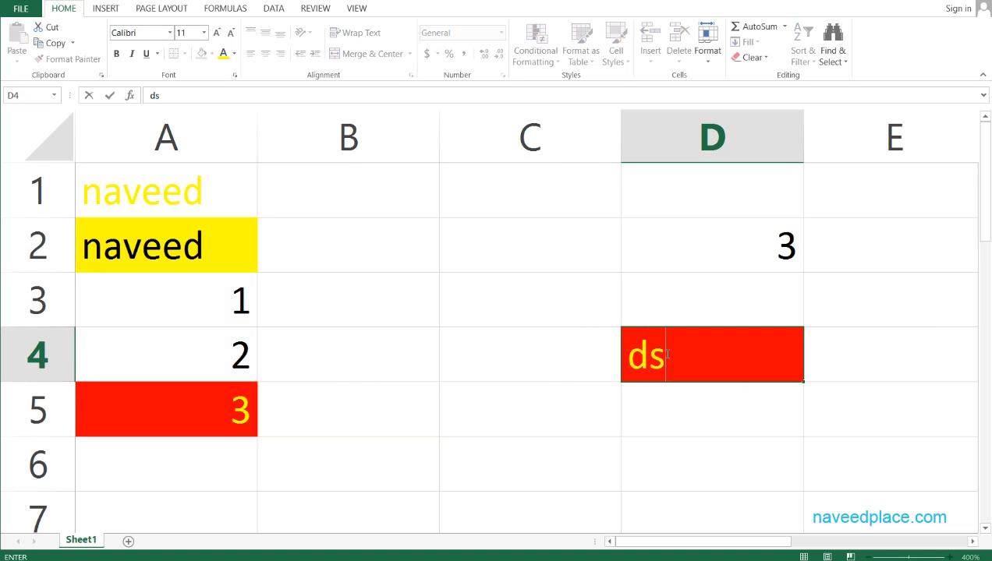
key("Return")
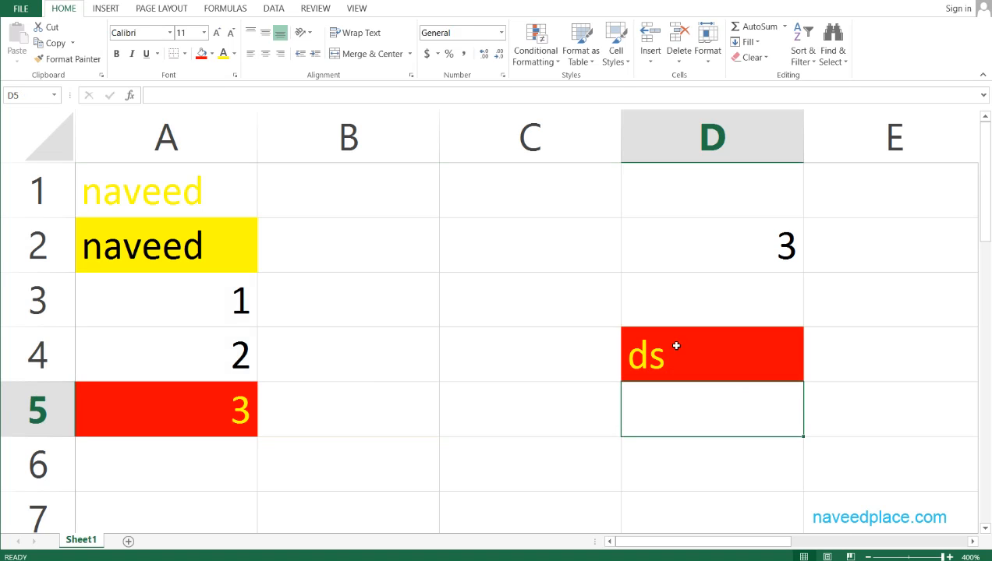
left_click(676, 346)
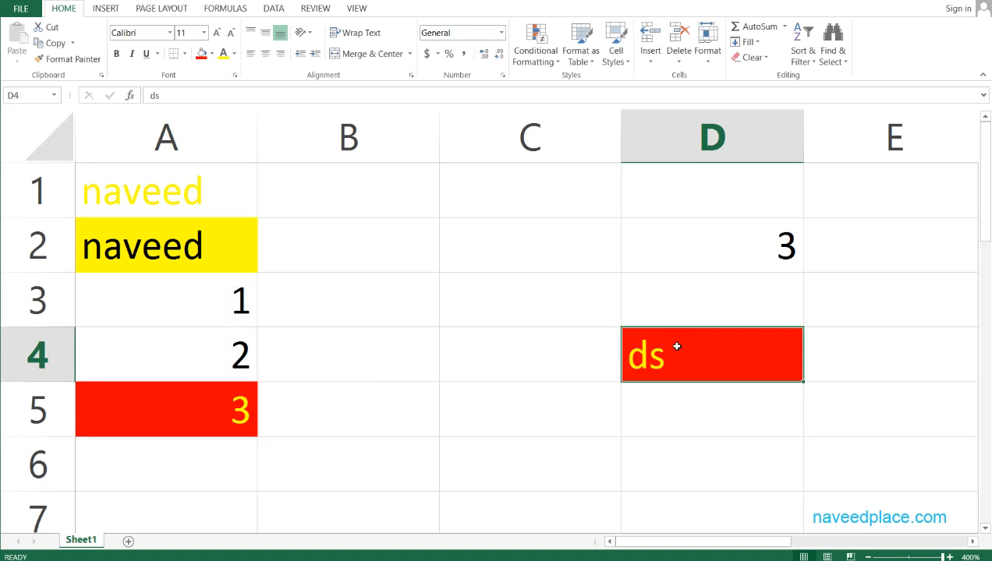
Step: Copy cell A5 and review the Comments, Validation, All using Source theme and All except borders options of Paste Special without pasting
left_click(174, 248)
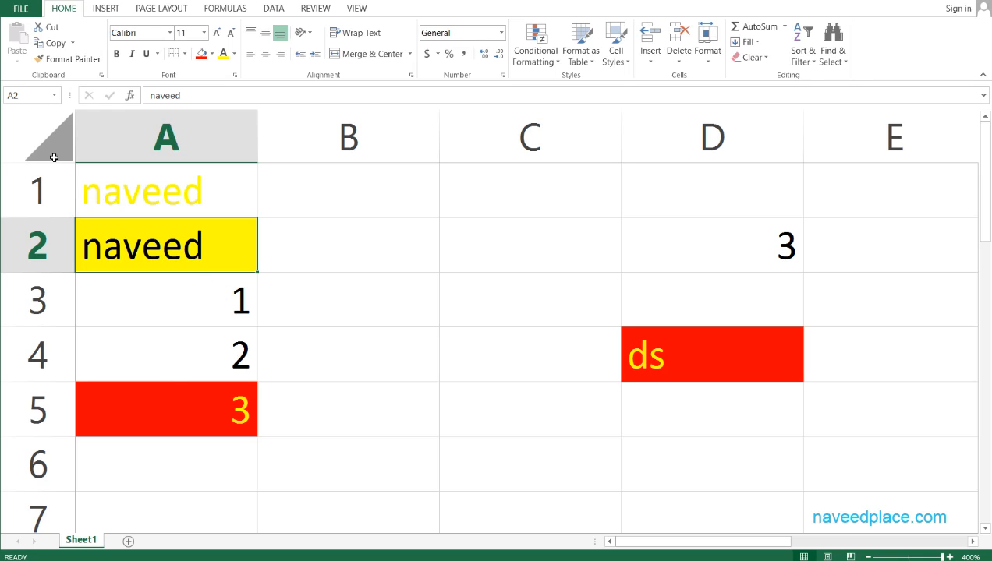
left_click(171, 384)
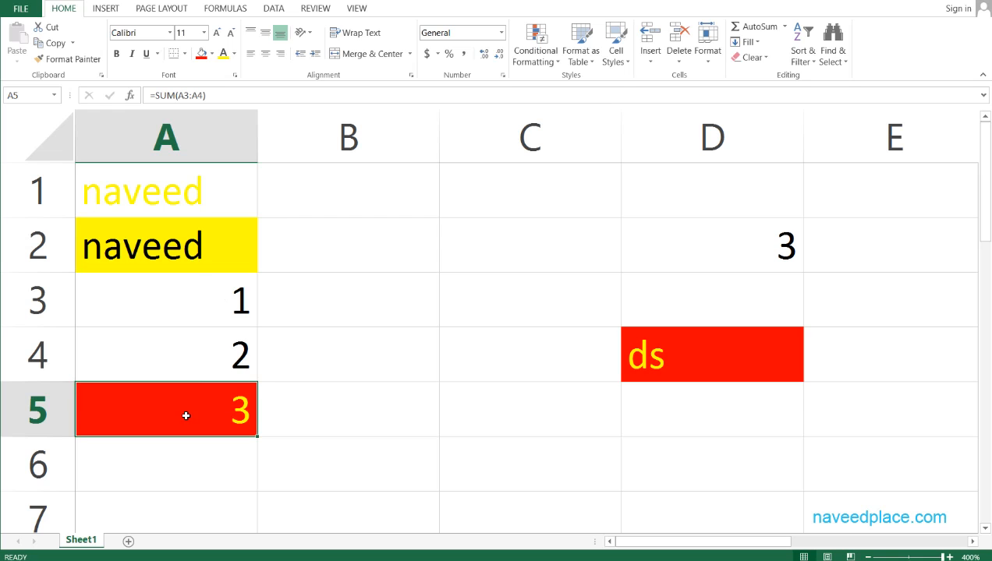
key("ctrl+c")
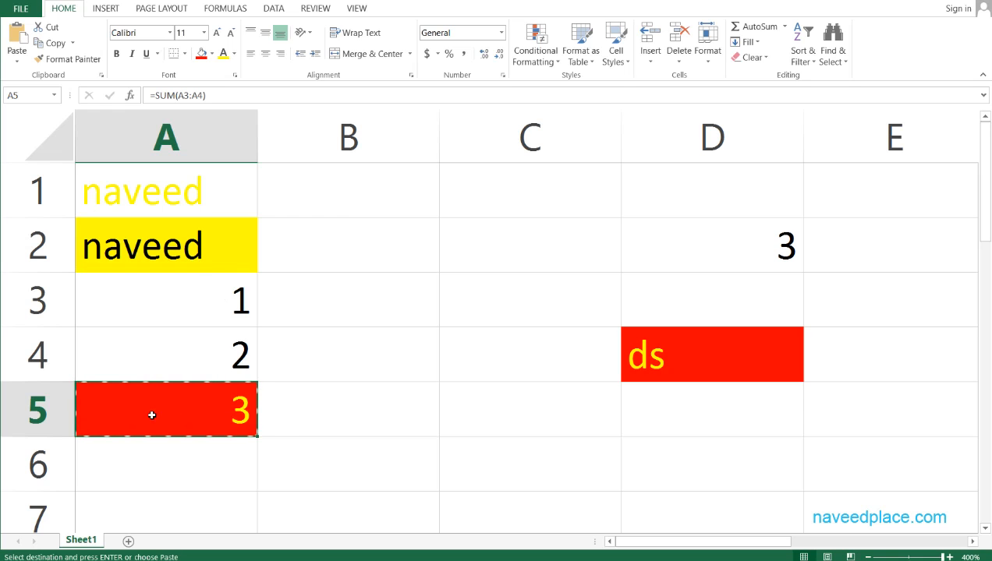
left_click(26, 62)
left_click(55, 206)
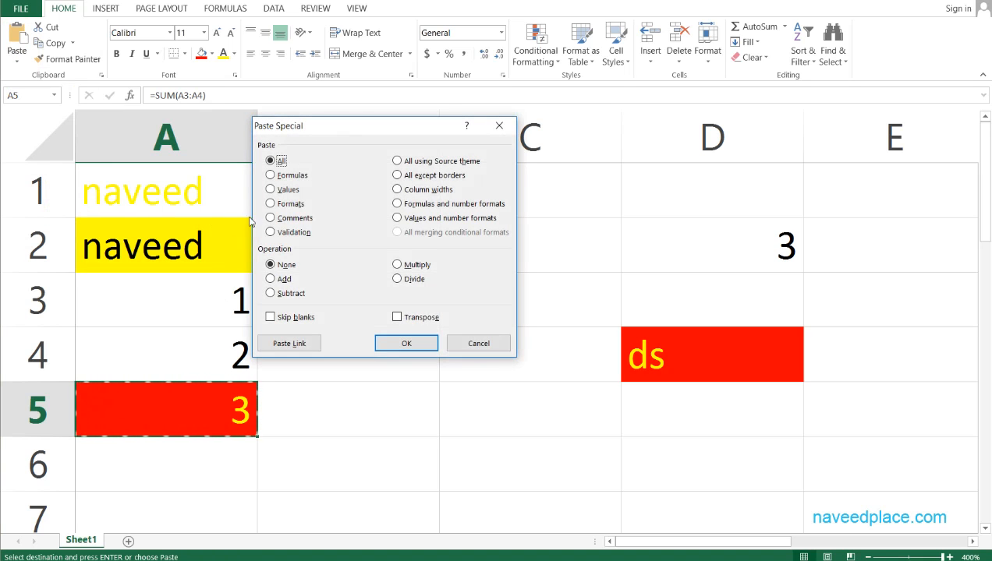
left_click(295, 219)
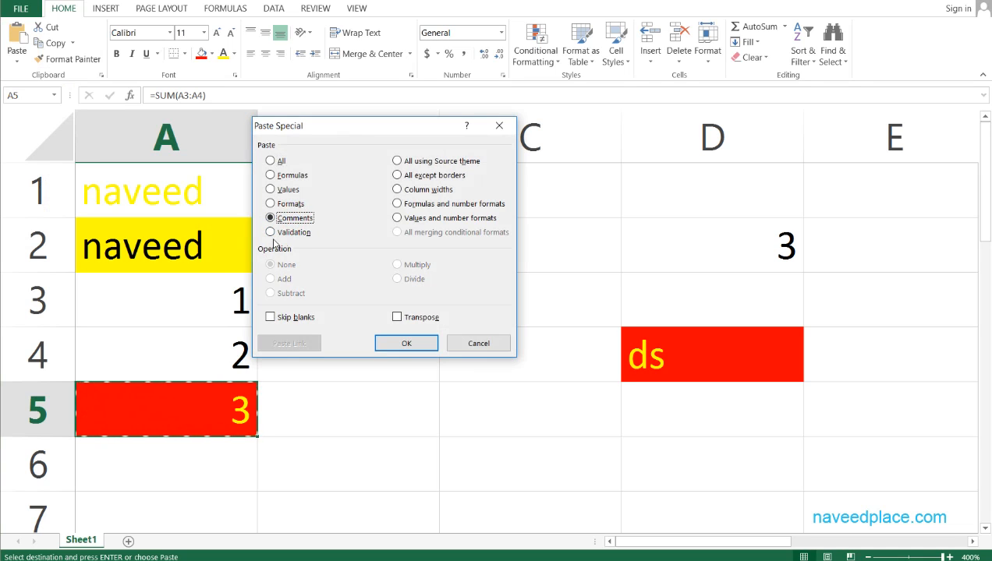
left_click(273, 232)
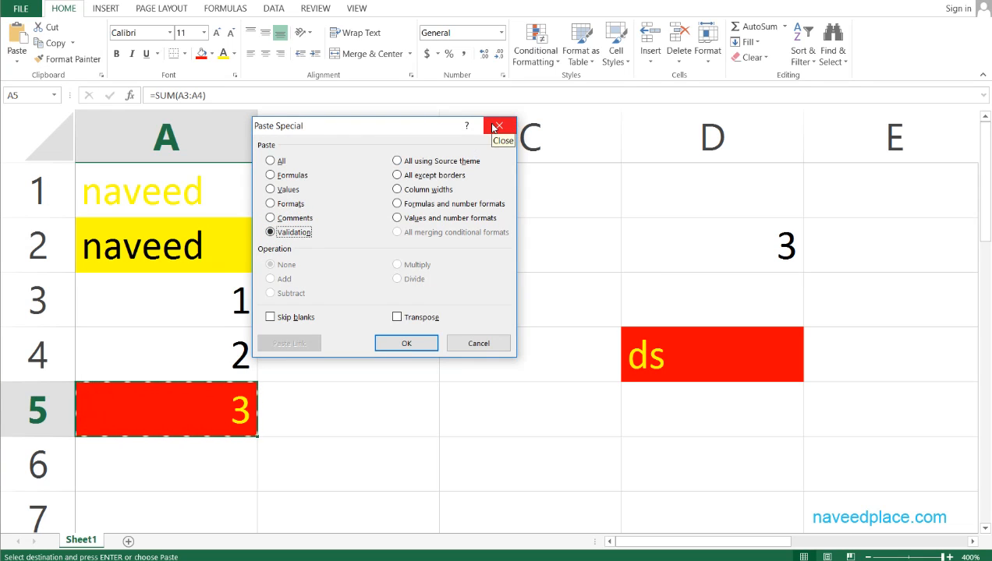
left_click(425, 161)
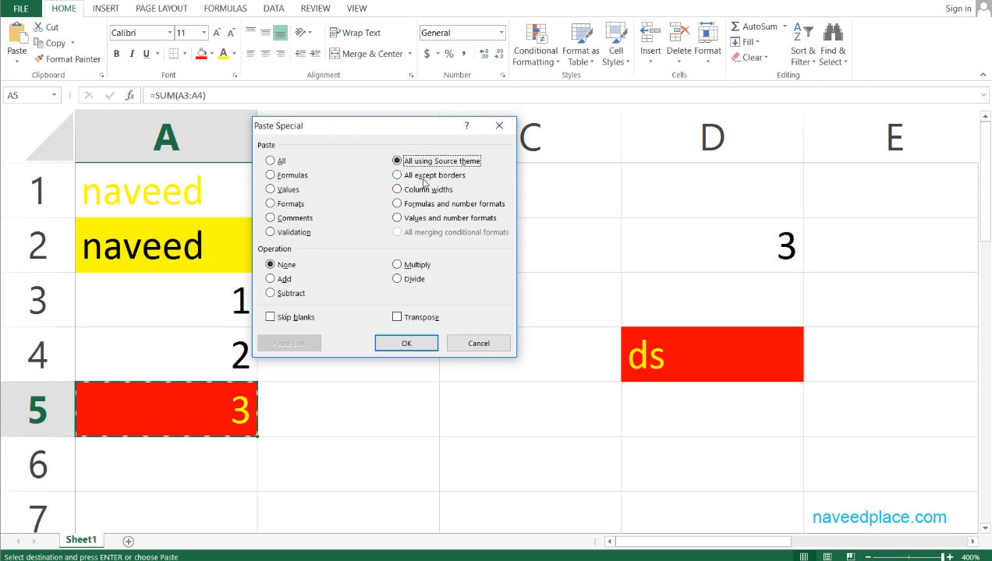
left_click(424, 178)
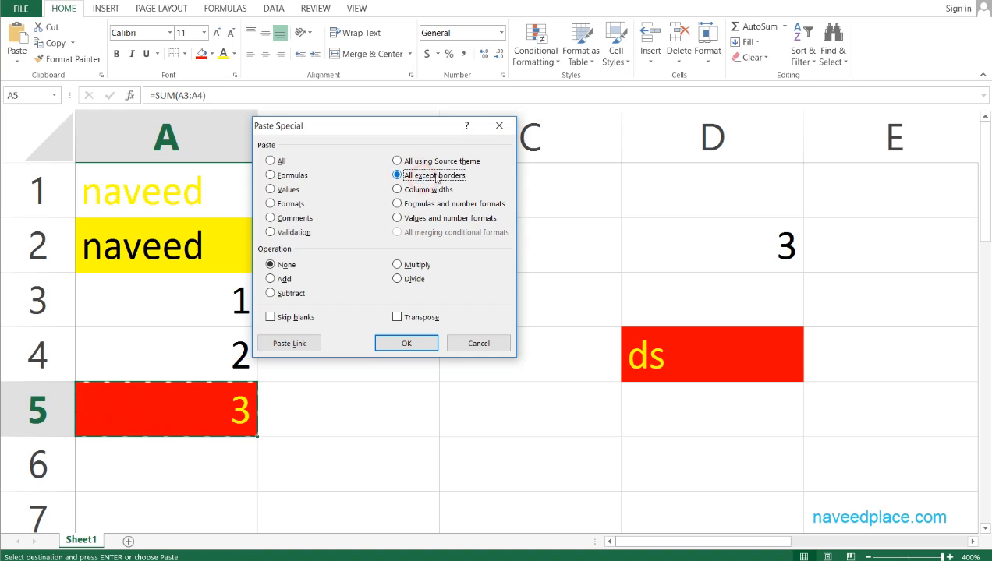
left_click(494, 127)
Step: Apply All Borders to the cell range A1:A5
left_click(184, 54)
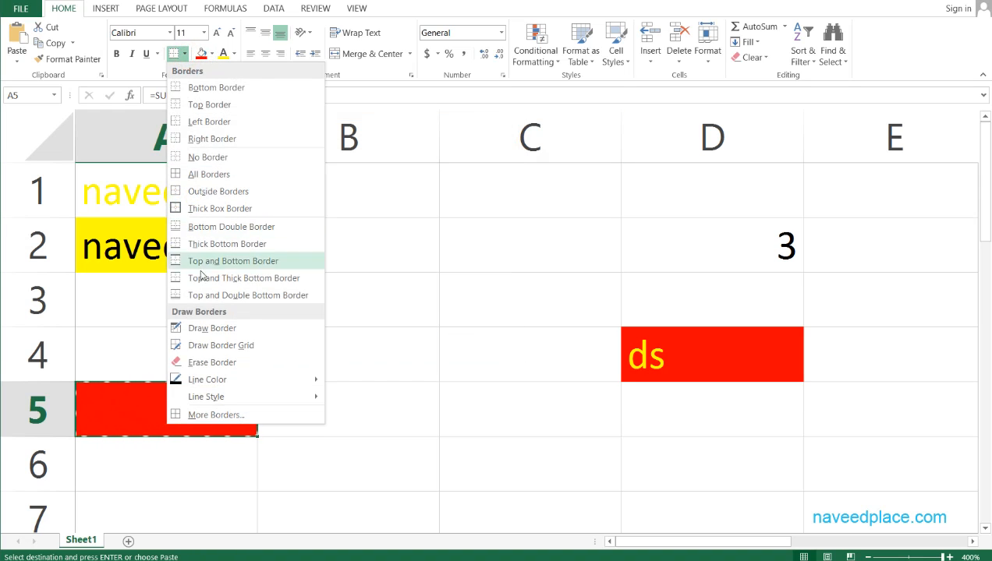
left_click(450, 317)
left_click(211, 357)
left_click_drag(200, 231, 200, 402)
left_click(199, 438)
left_click_drag(195, 190, 202, 413)
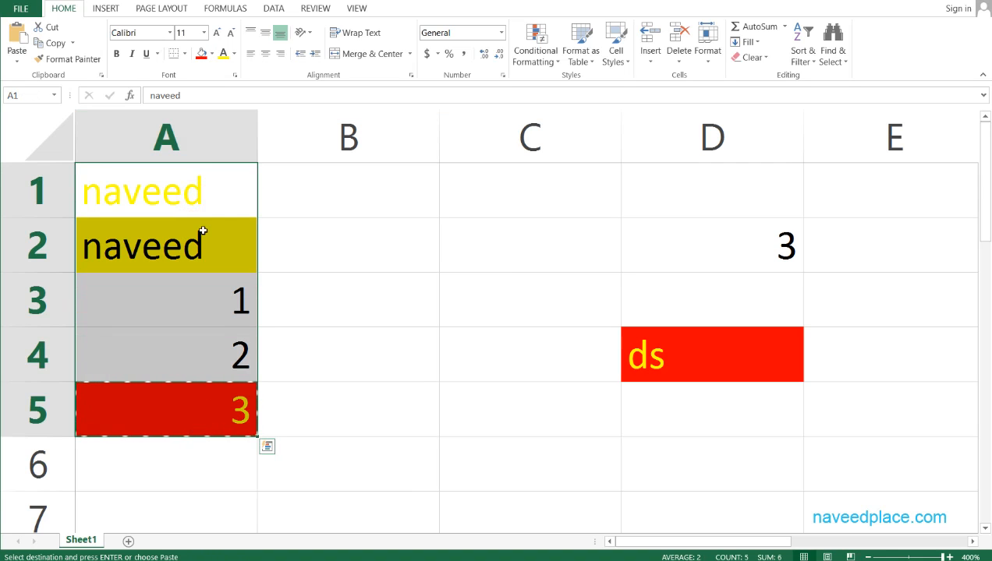
left_click(184, 54)
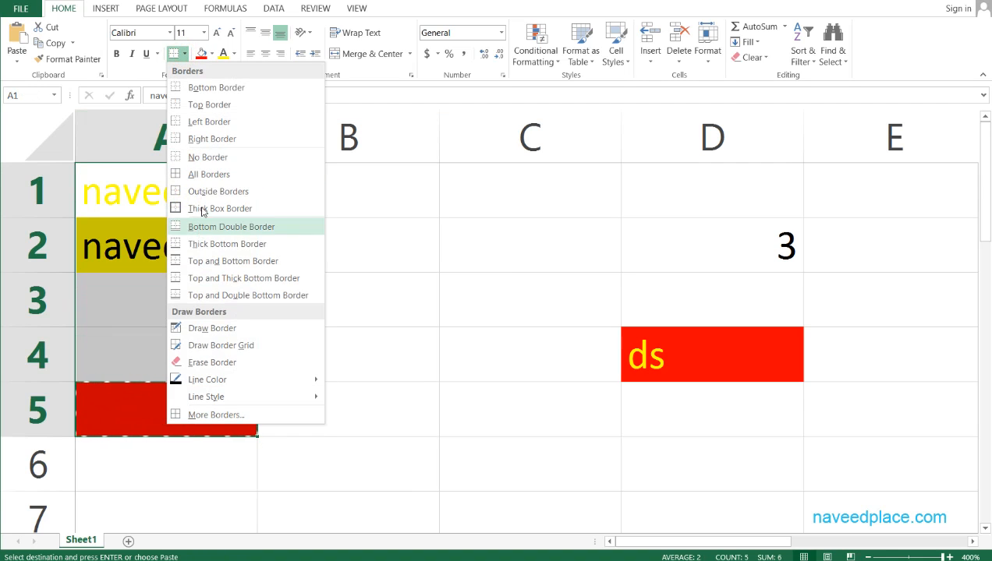
left_click(209, 174)
left_click(368, 309)
left_click(166, 343)
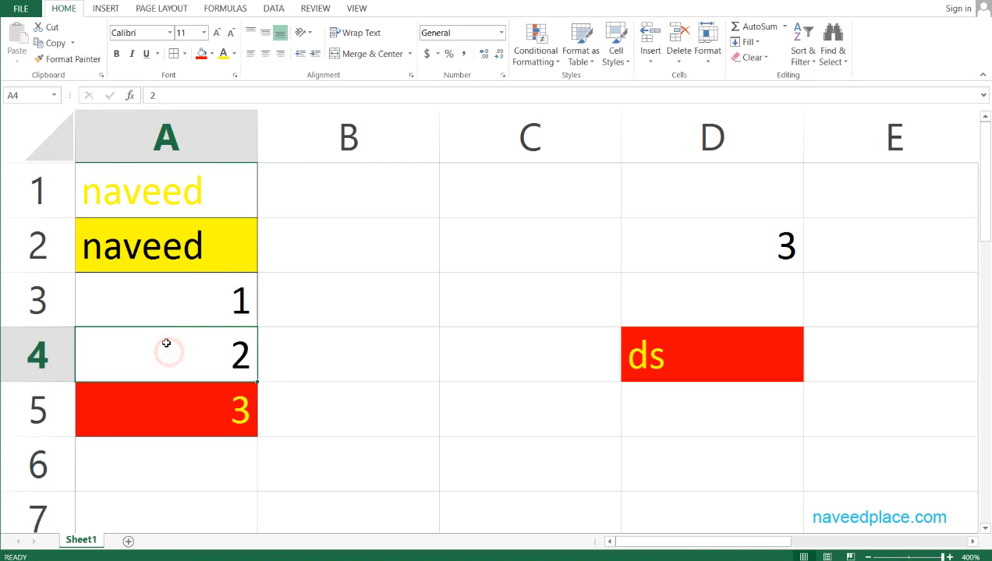
Step: Copy the bordered red cell A5 and paste it into D6 with the All except borders option
left_click_drag(166, 343, 167, 428)
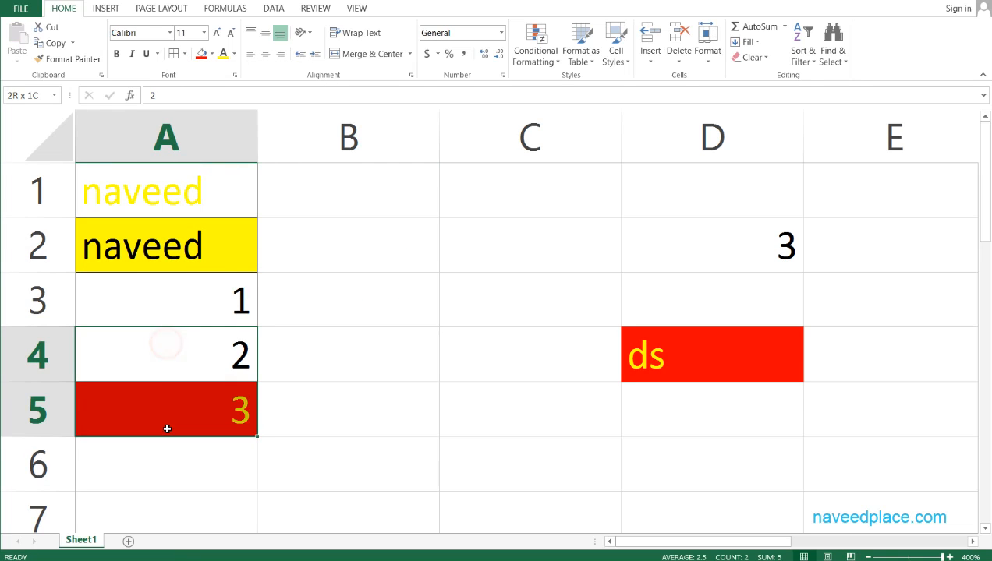
left_click(195, 389)
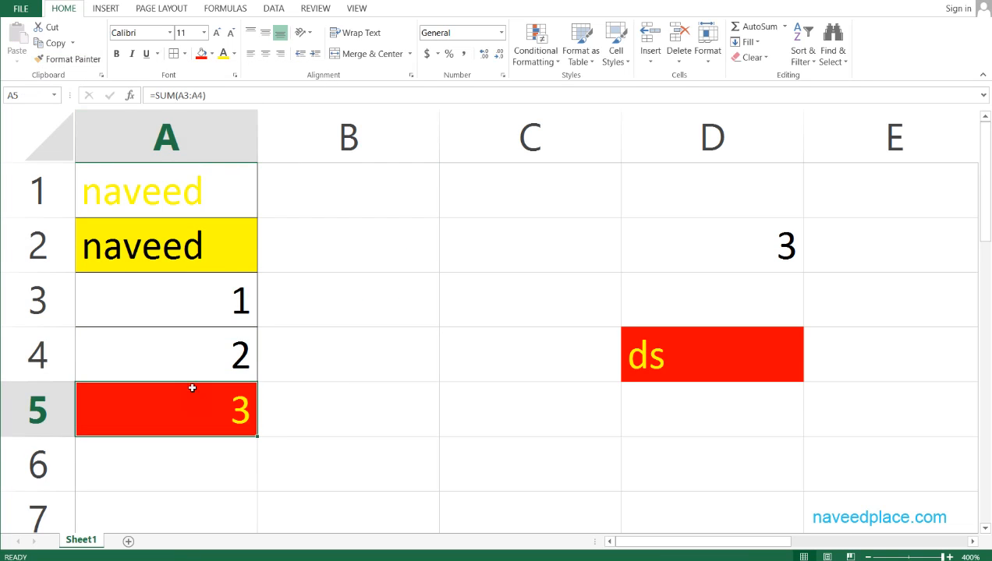
left_click(54, 43)
left_click(690, 450)
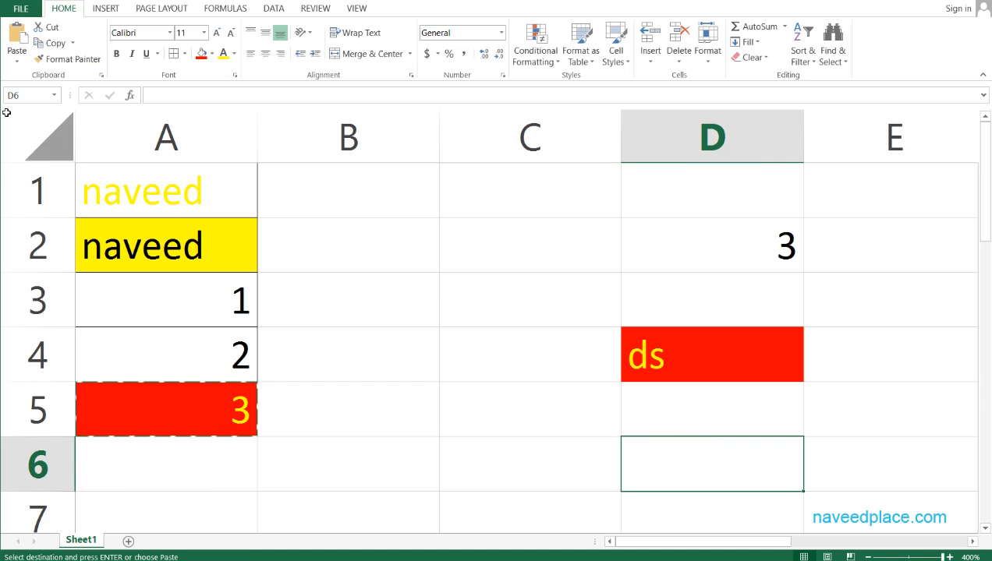
left_click(16, 61)
left_click(51, 209)
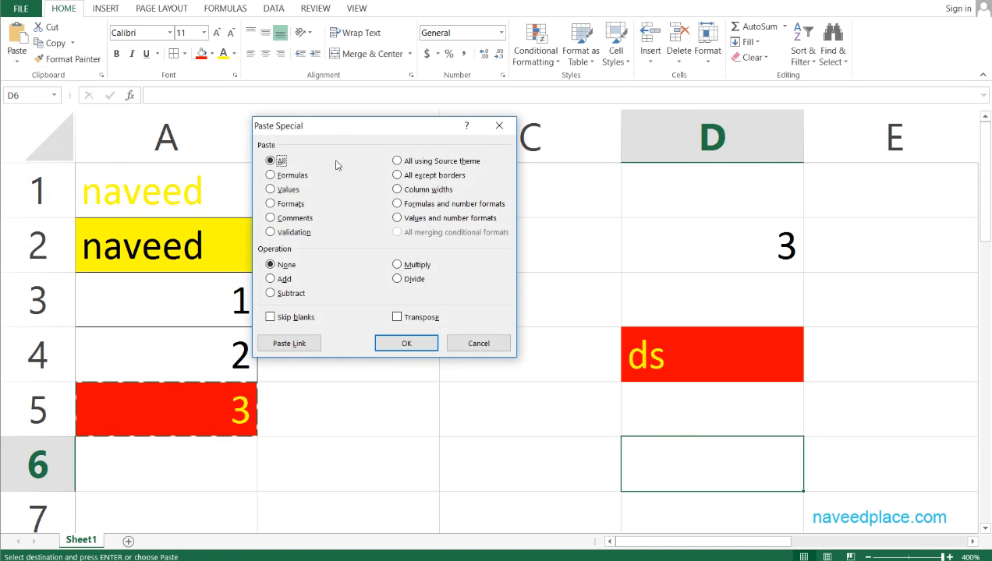
left_click(420, 180)
left_click(405, 343)
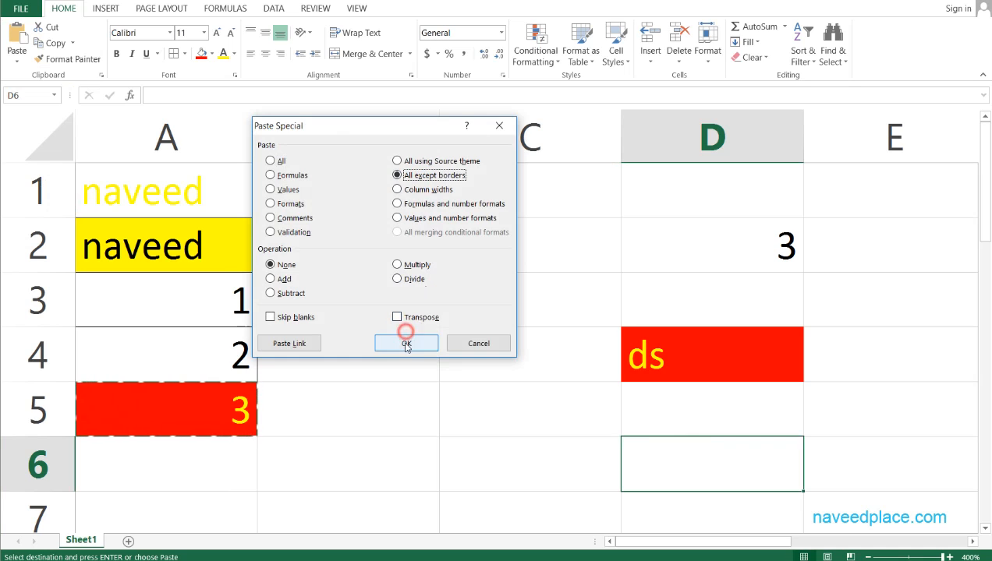
Step: Move the pasted red cell from D6 to D7 and compare its borders with the cells in column A
left_click_drag(664, 493, 704, 509)
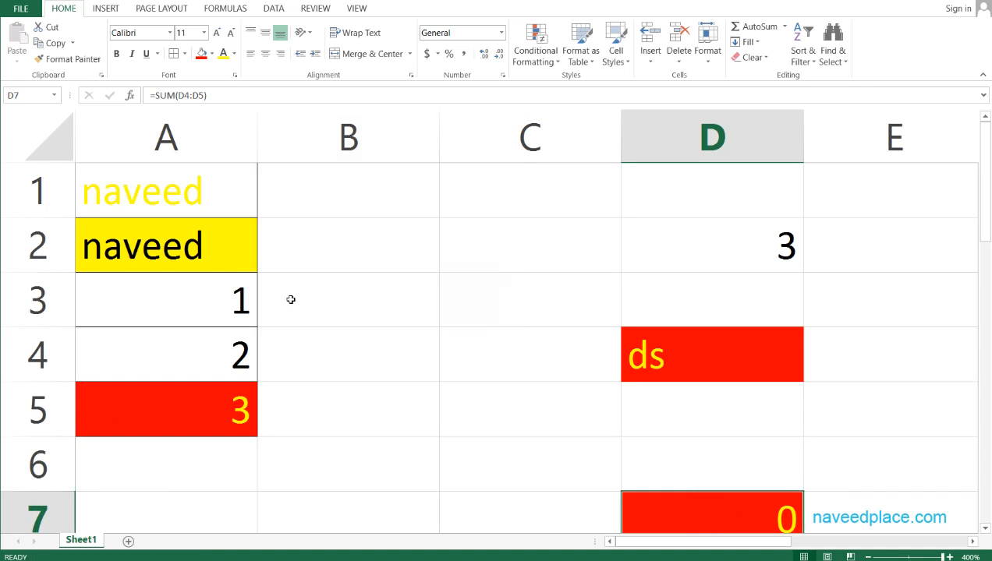
left_click(191, 318)
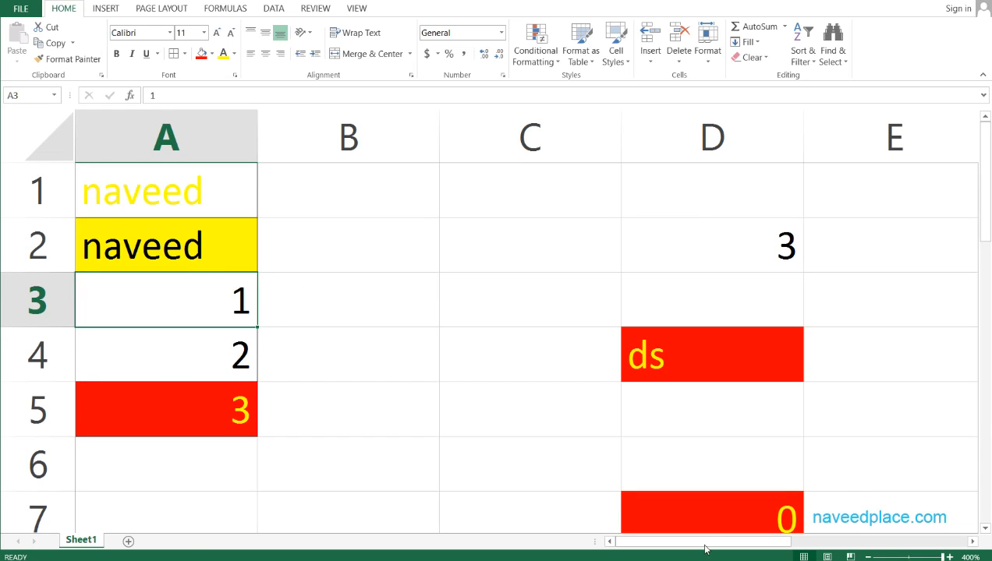
left_click(683, 505)
scroll(628, 460, "down", 20)
scroll(628, 460, "up", 20)
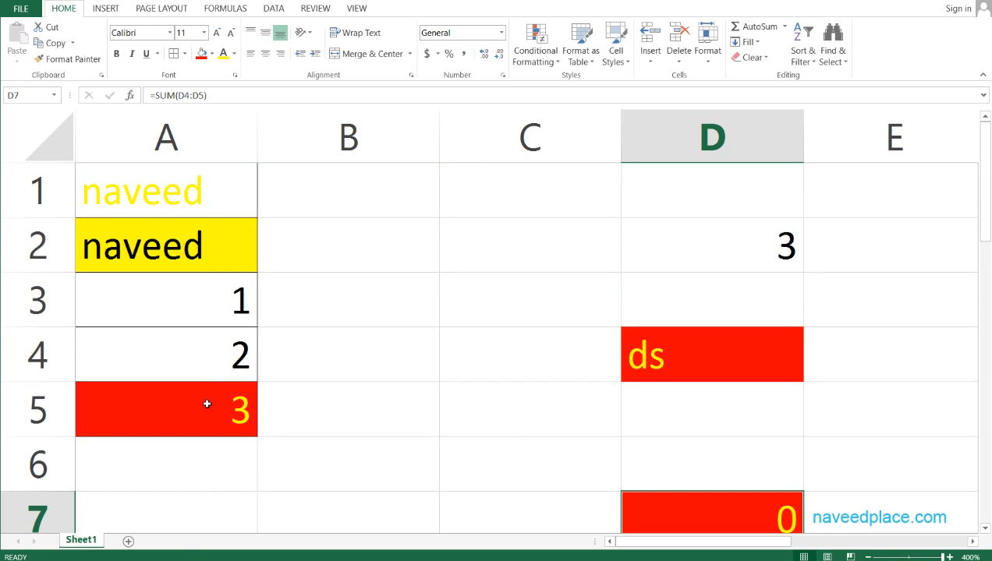
Step: Copy cell A5 again and review the Transpose option of Paste Special without pasting
left_click(204, 401)
key("ctrl+c")
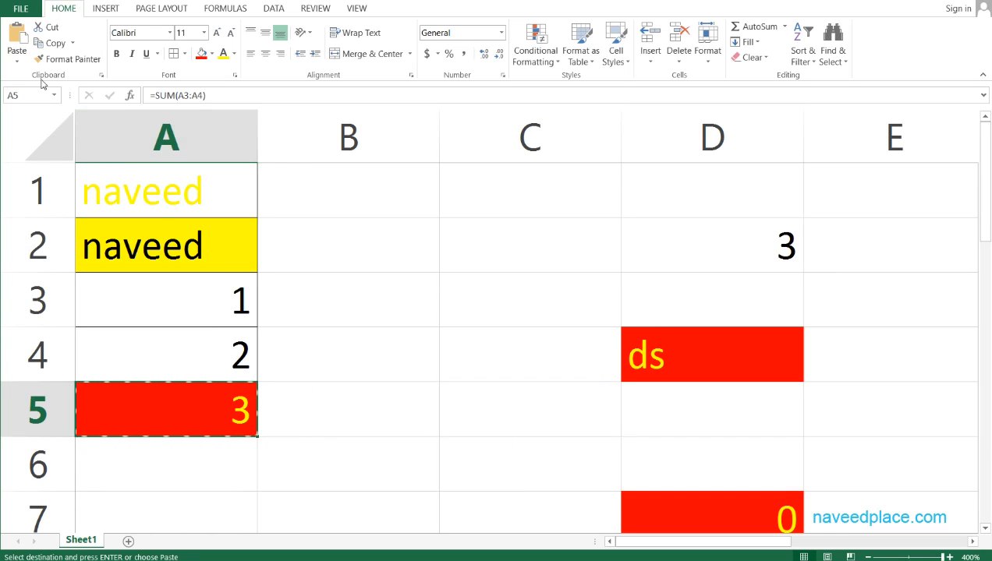
left_click(16, 62)
left_click(50, 208)
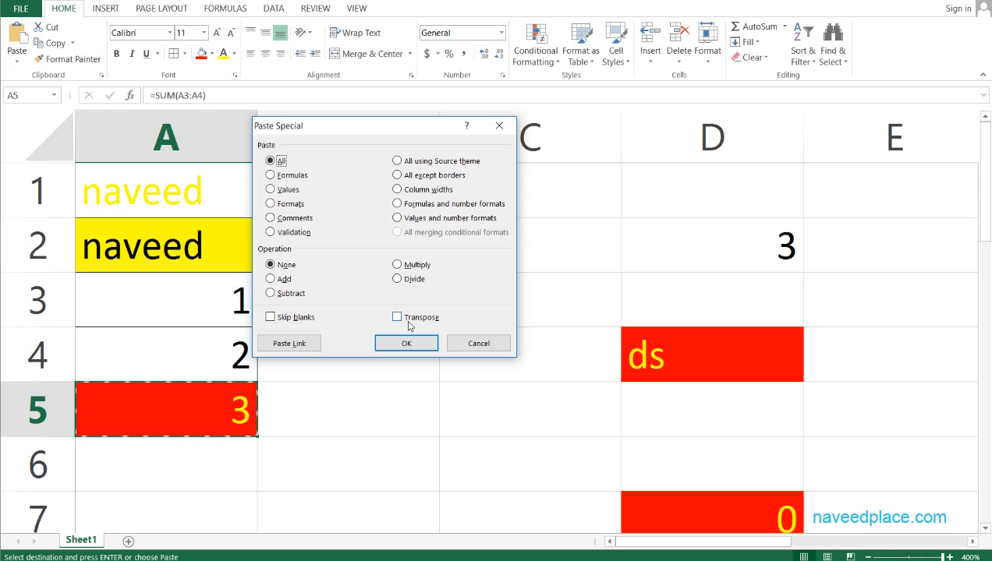
left_click(484, 343)
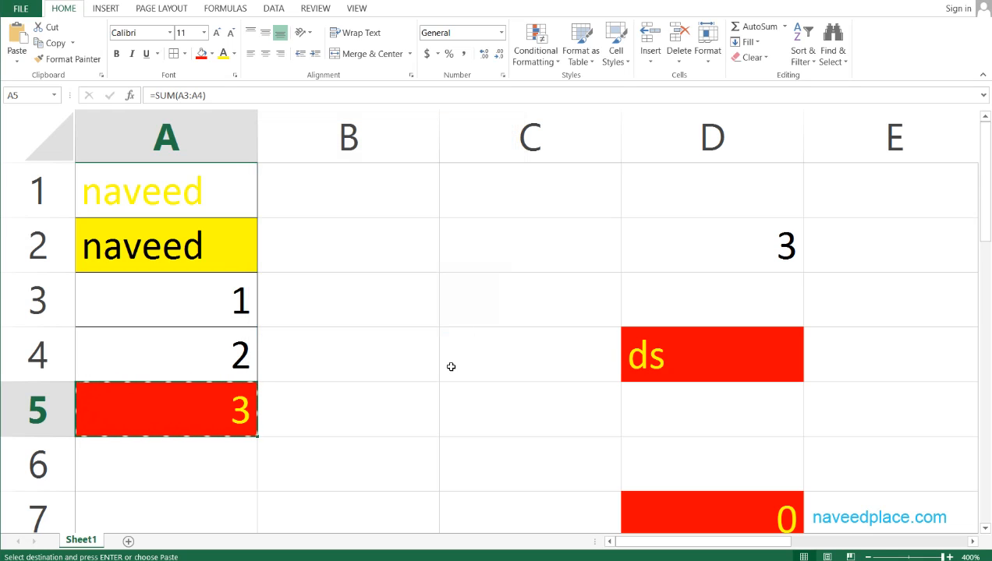
scroll(390, 373, "down", 20)
scroll(312, 327, "up", 3)
scroll(296, 327, "up", 20)
key("ctrl+shift+Up")
key("Down")
key("Down")
key("Down")
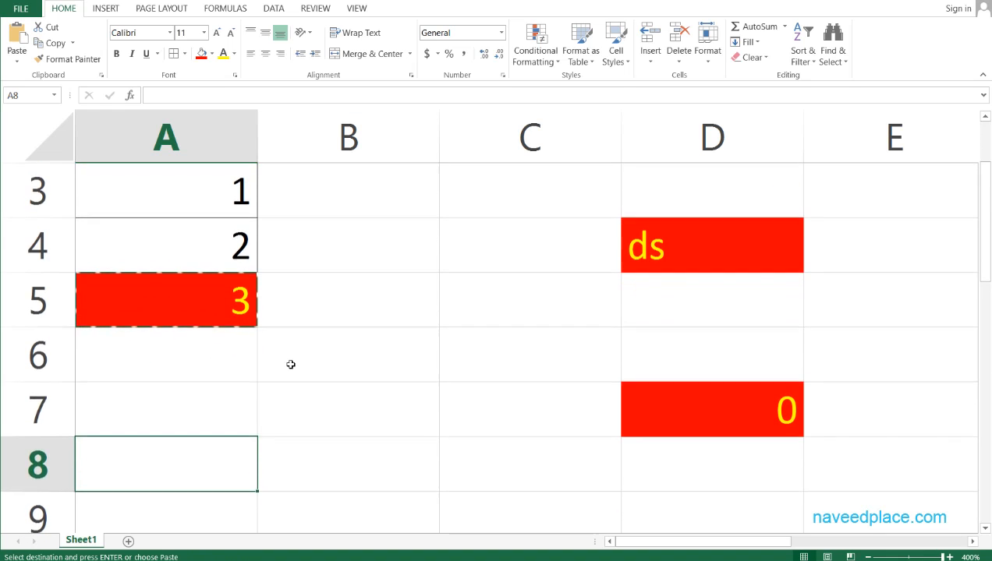
key("Right")
key("Left")
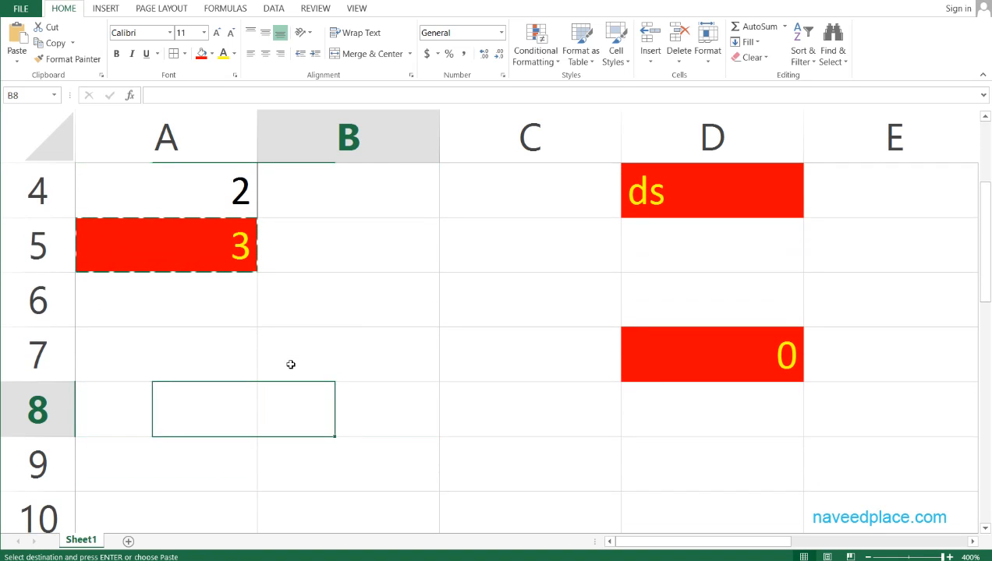
key("Right")
key("F2")
type("e")
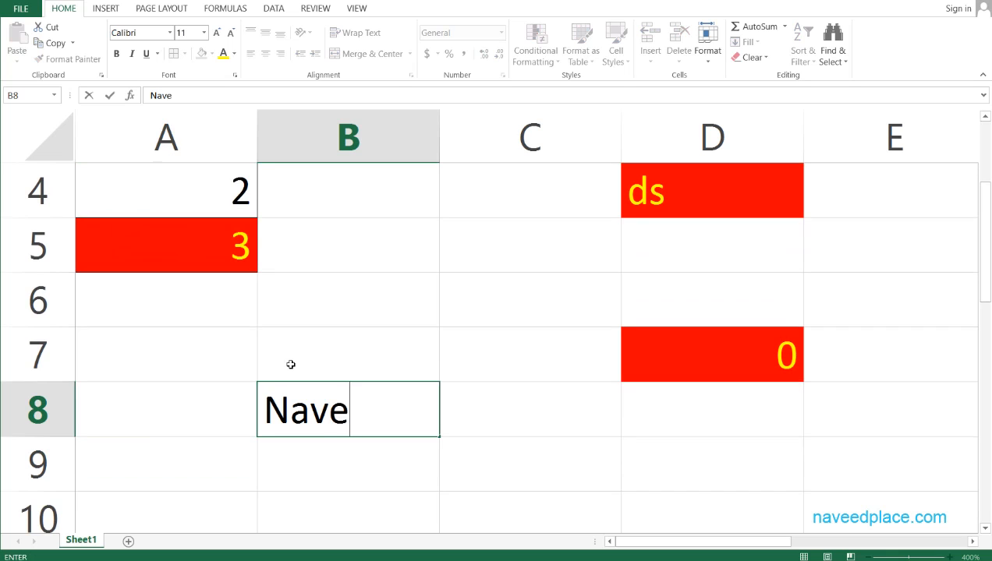
key("BackSpace")
key("BackSpace")
key("BackSpace")
key("BackSpace")
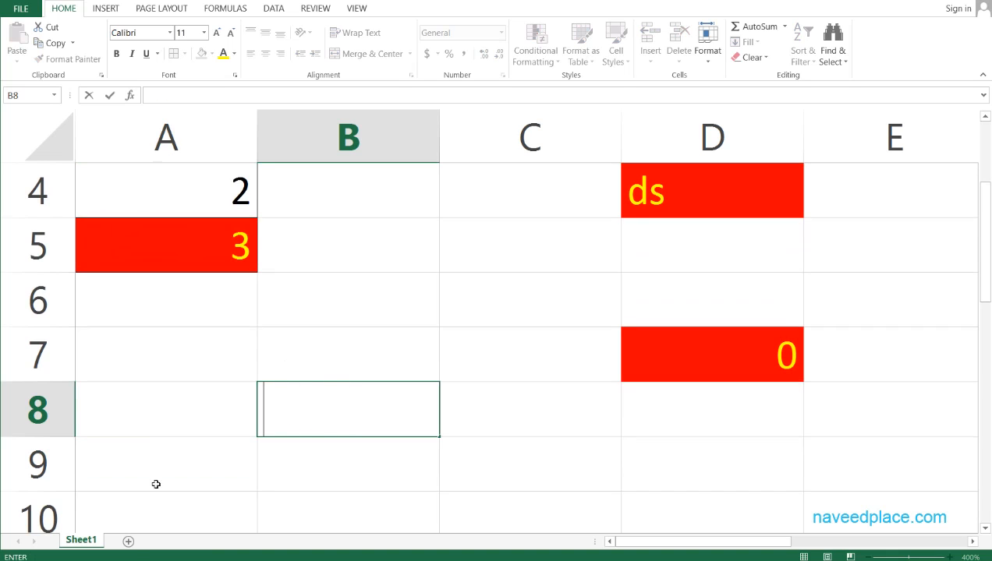
Step: Add a new worksheet after Sheet1 and enlarge its cells for easier reading
left_click(129, 541)
left_click(193, 459)
left_click(128, 541)
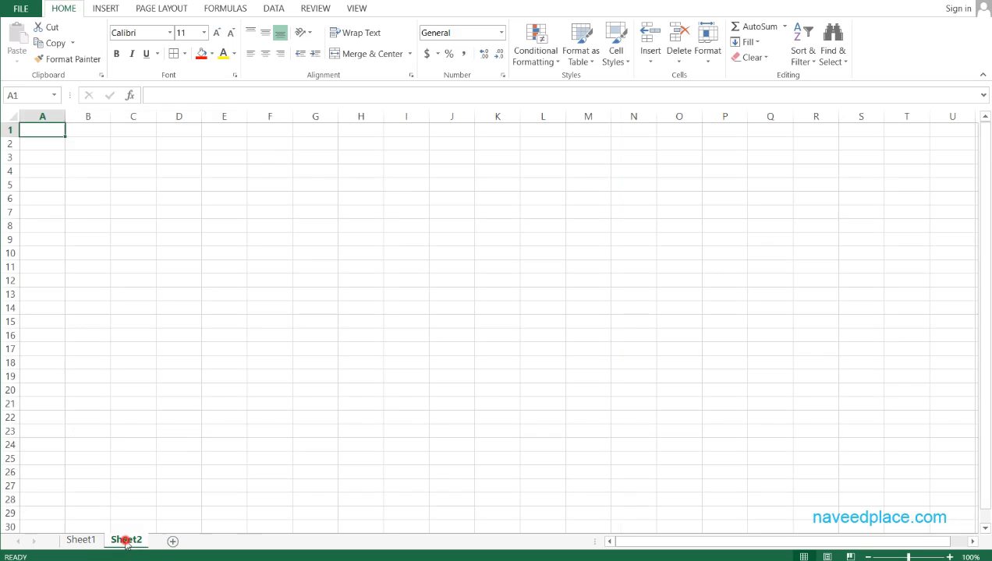
left_click(168, 289)
scroll(142, 268, "up", 11, "ctrl")
Step: Enter the heading "Names" in cell A4 of Sheet2
left_click(140, 172)
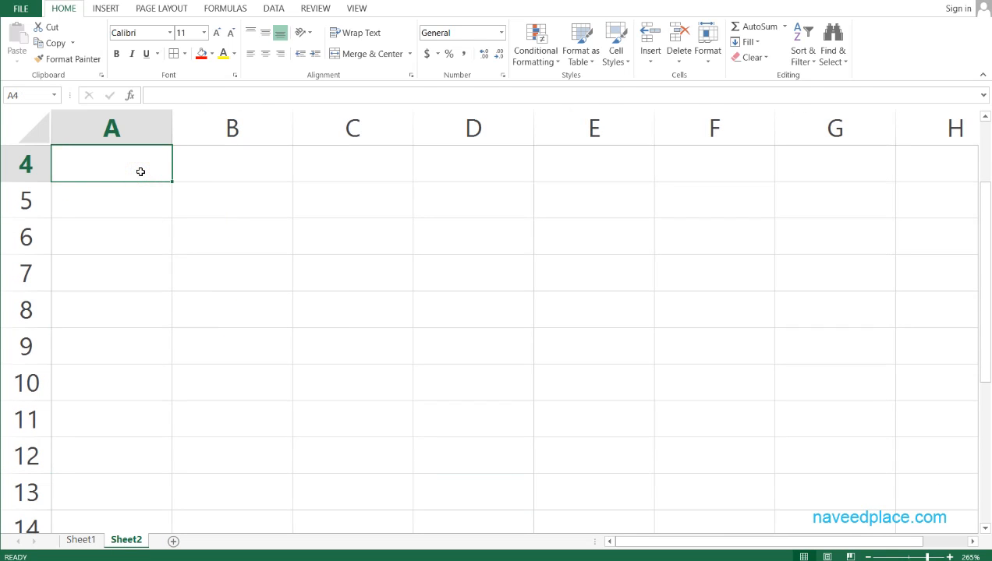
type("Ma")
key("BackSpace")
key("BackSpace")
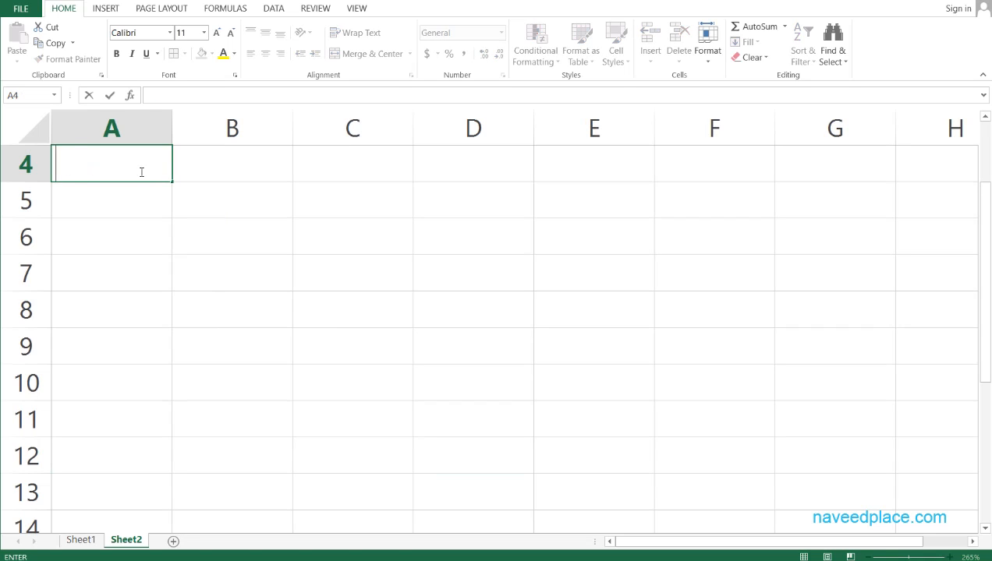
type("Names")
key("Tab")
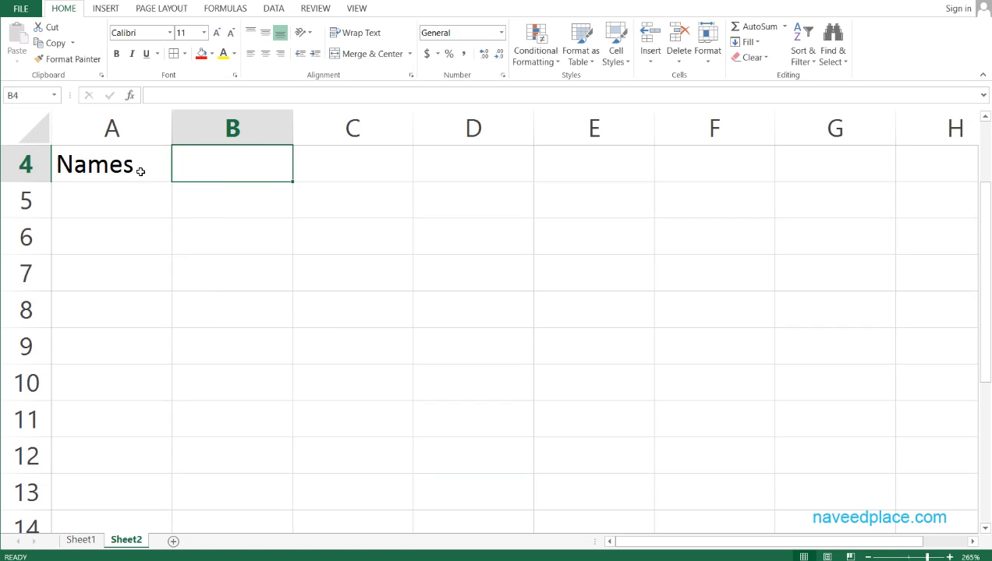
Step: Enter the heading "Courses" in cell B4, leaving C4 empty
type("cPl")
key("BackSpace")
key("BackSpace")
key("BackSpace")
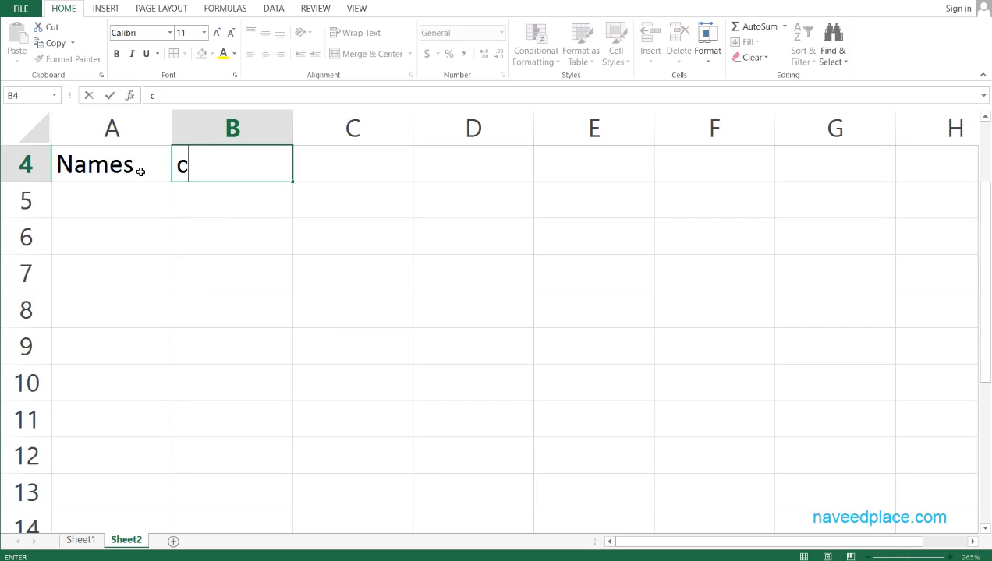
type("Courses")
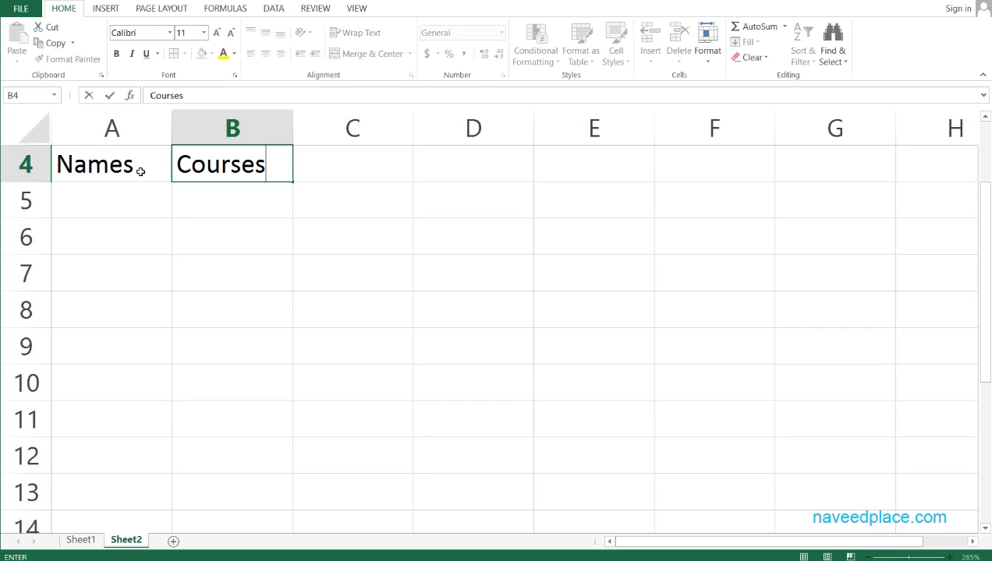
key("Tab")
type("<")
key("BackSpace")
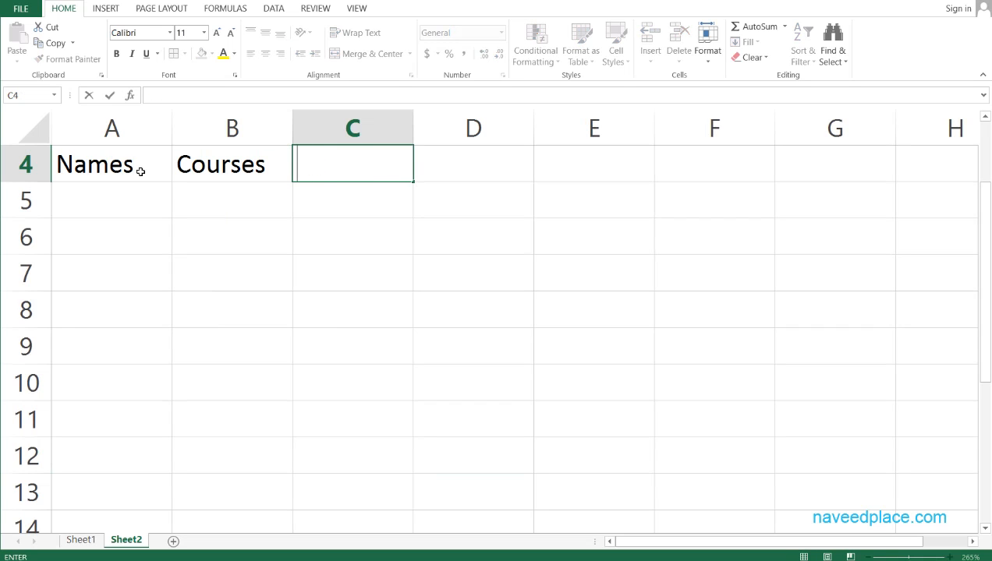
key("Right")
key("Left")
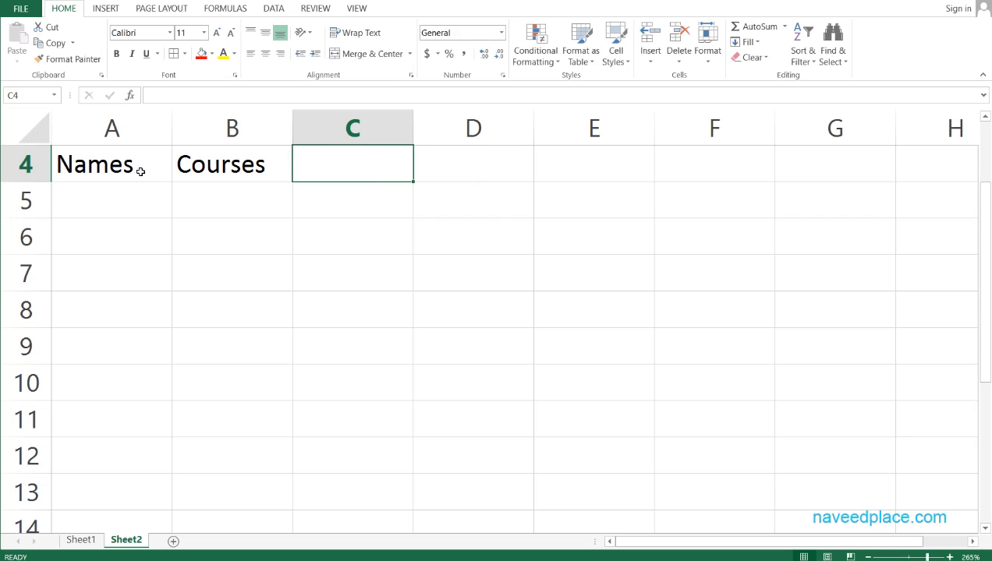
Step: Copy the two headings in the range A4:B4
left_click(109, 164)
left_click_drag(115, 165, 237, 164)
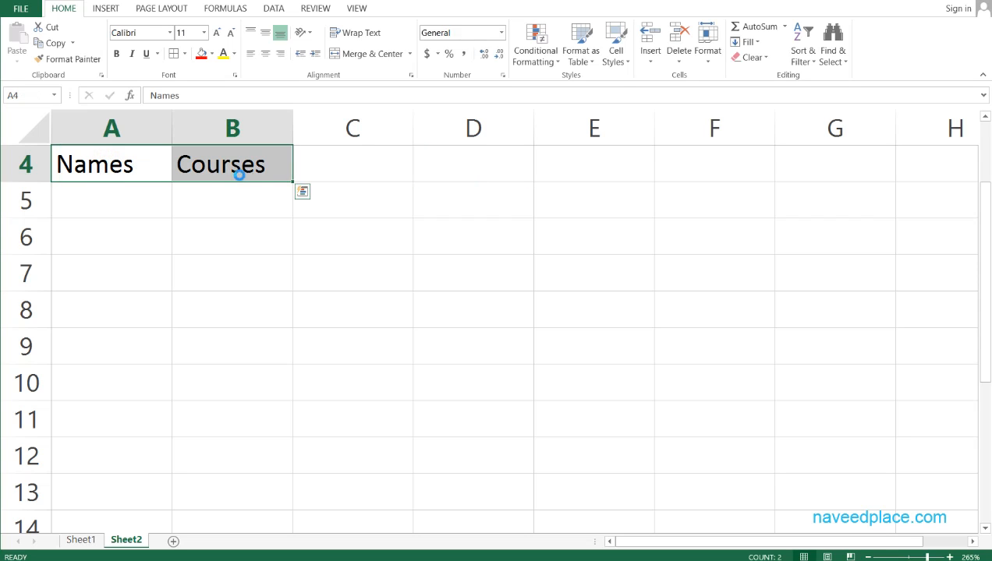
key("ctrl+c")
scroll(146, 377, "down", 20)
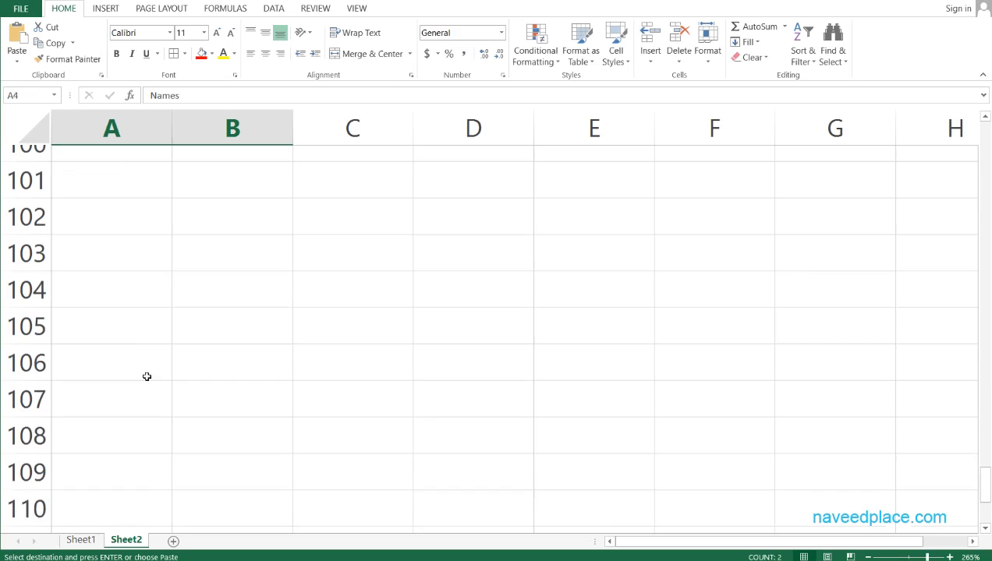
scroll(117, 312, "down", 1)
left_click(115, 265)
scroll(134, 325, "up", 20)
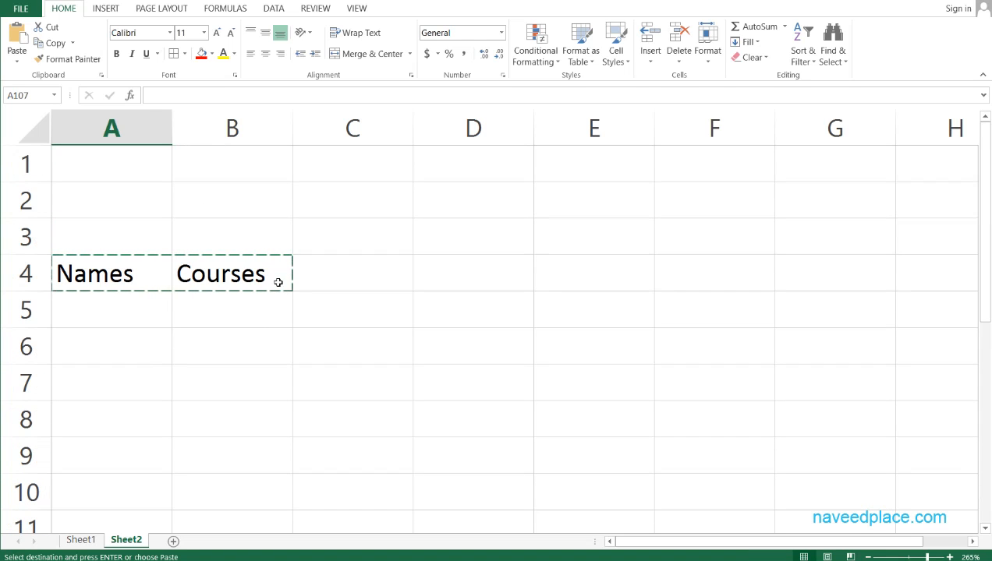
scroll(818, 259, "down", 20)
left_click_drag(984, 494, 952, 150)
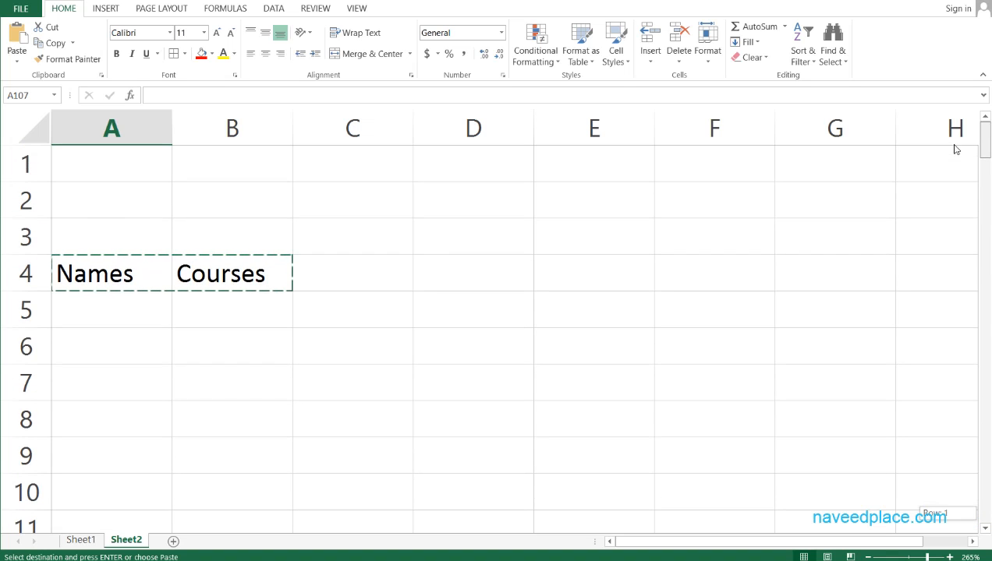
Step: Paste the copied headings vertically starting at cell A7 using Paste Special with Transpose
left_click(101, 394)
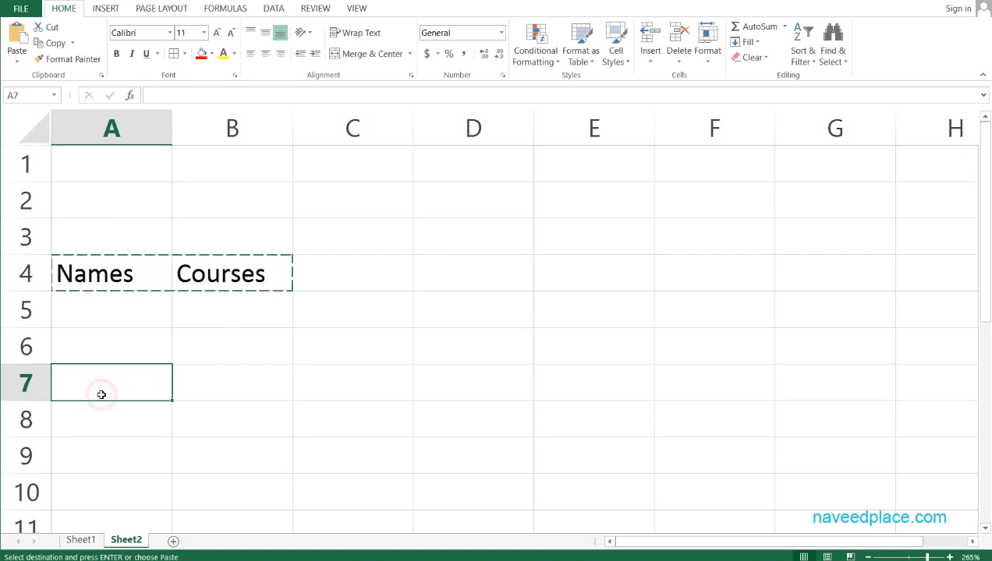
left_click(12, 59)
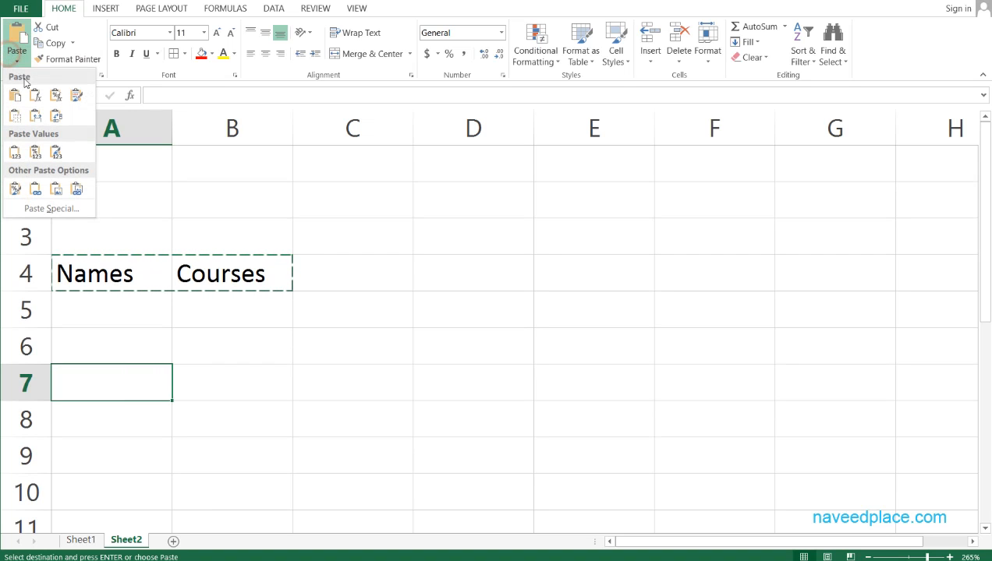
left_click(39, 212)
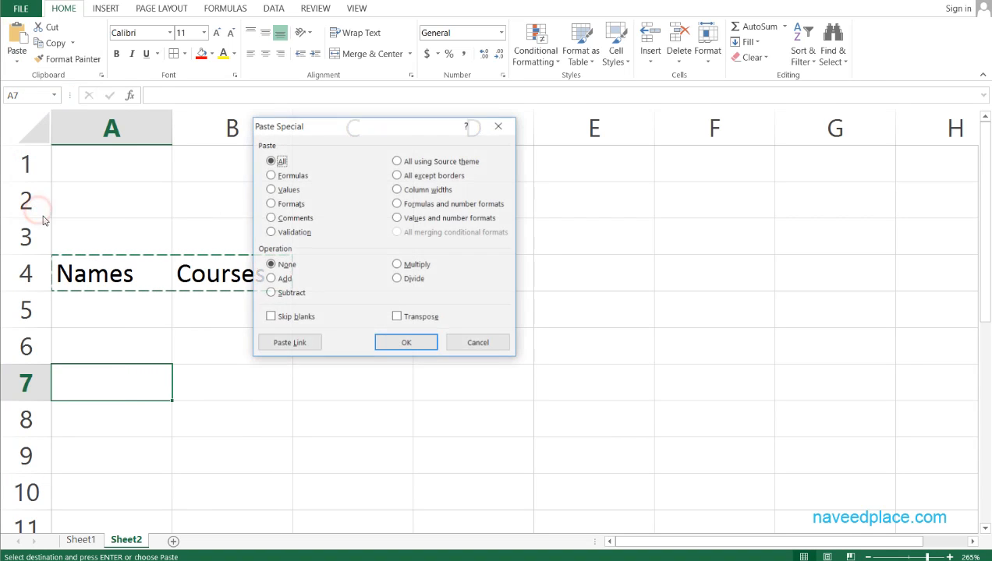
left_click(396, 318)
left_click(405, 344)
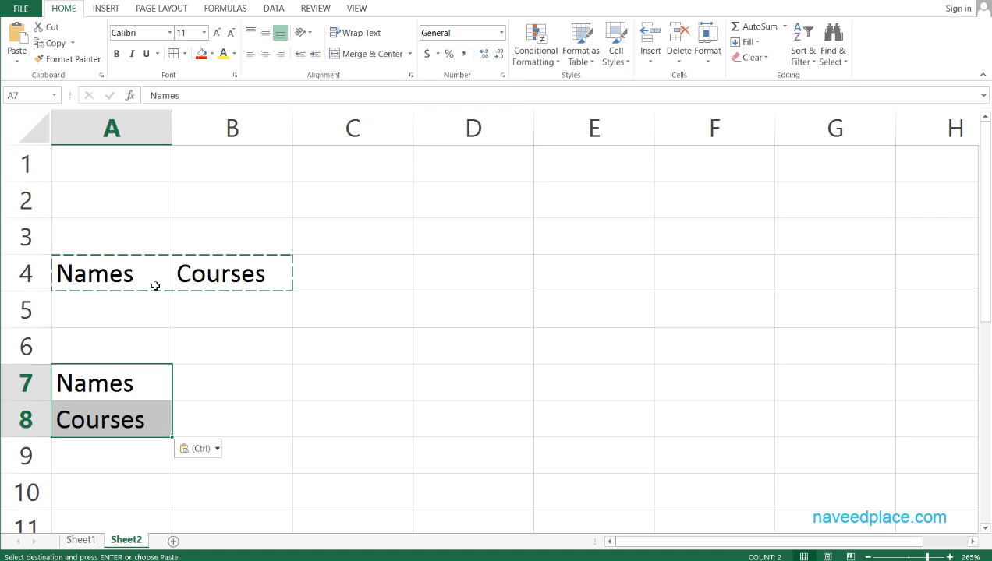
Step: Compare the original row of headings in A4:B4 with the transposed column in A7:A8
left_click(164, 316)
left_click(129, 281)
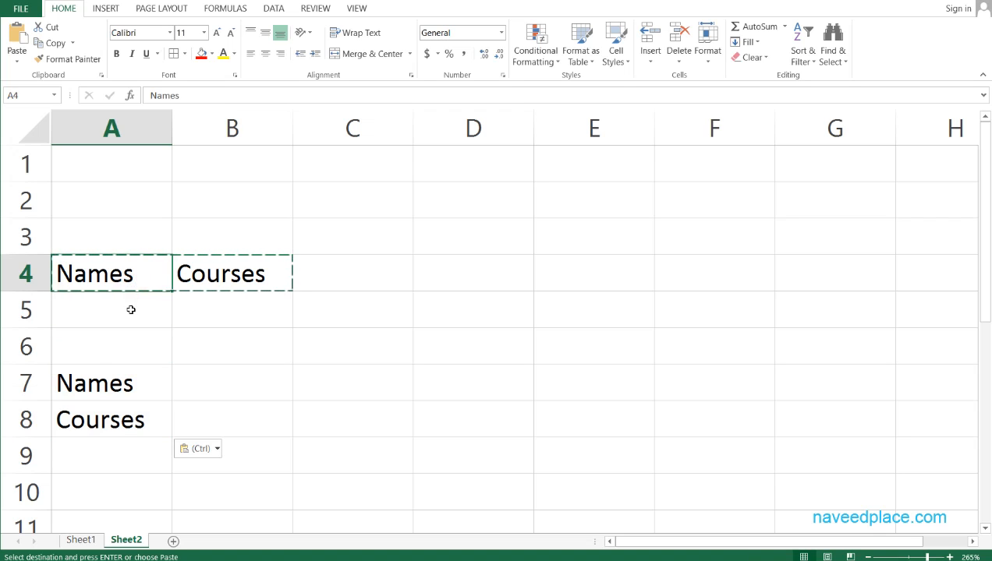
left_click(138, 340)
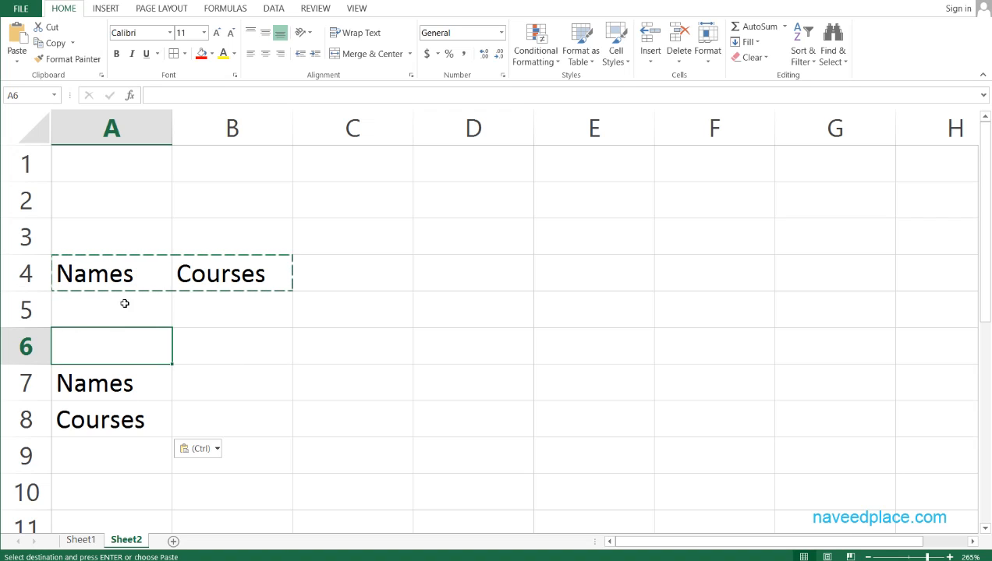
left_click(129, 275)
left_click(201, 275)
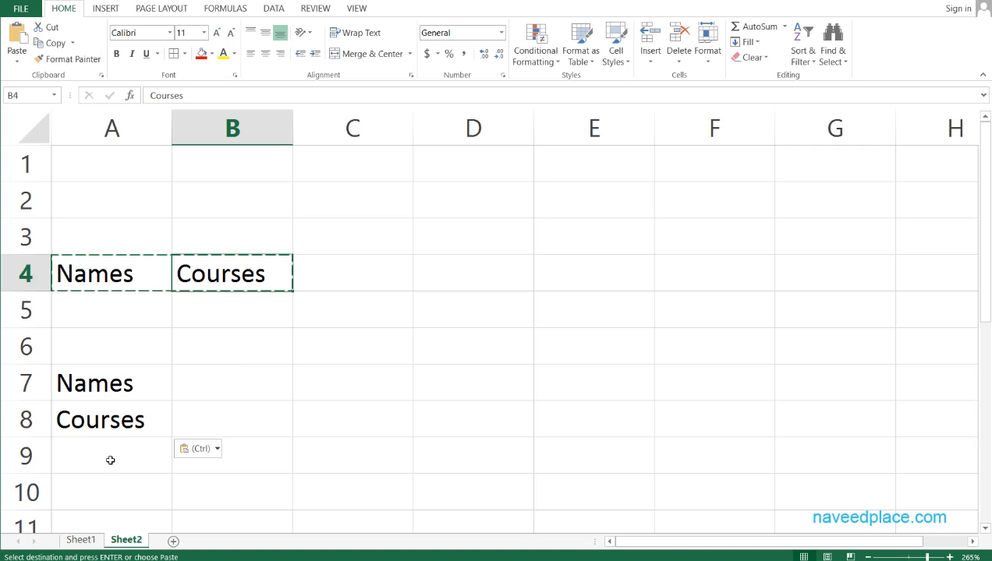
left_click(157, 366)
left_click_drag(76, 267, 261, 266)
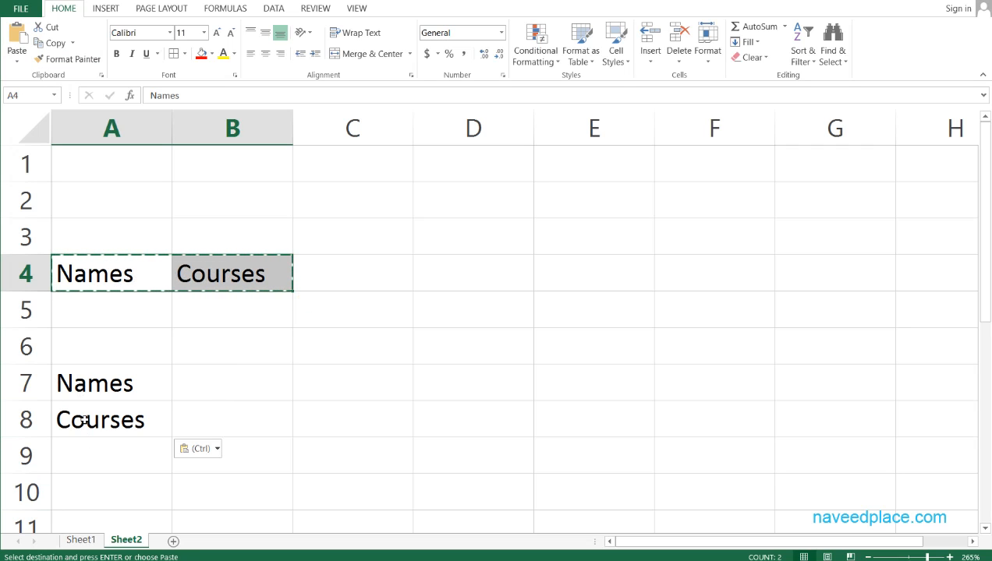
left_click(16, 60)
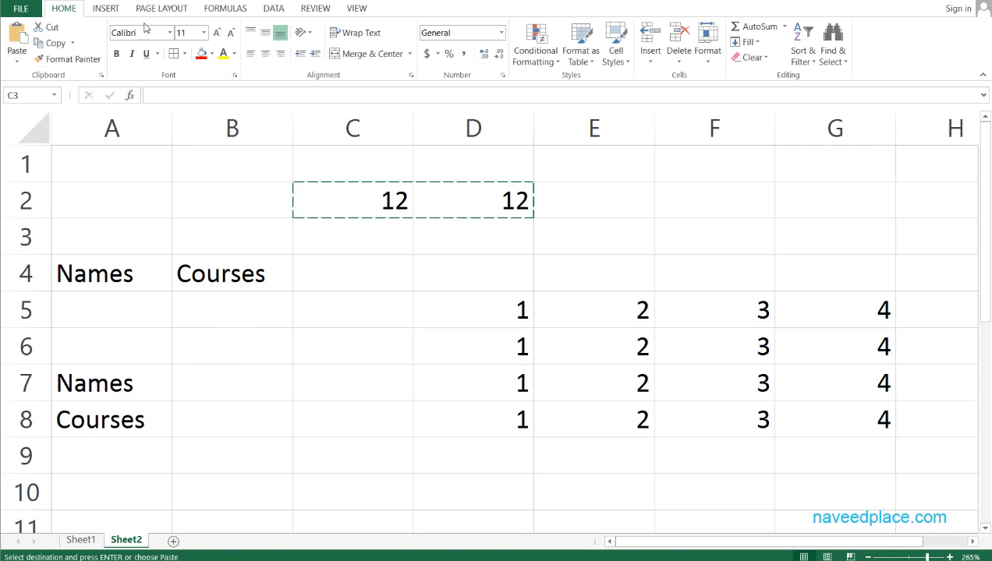
left_click(18, 60)
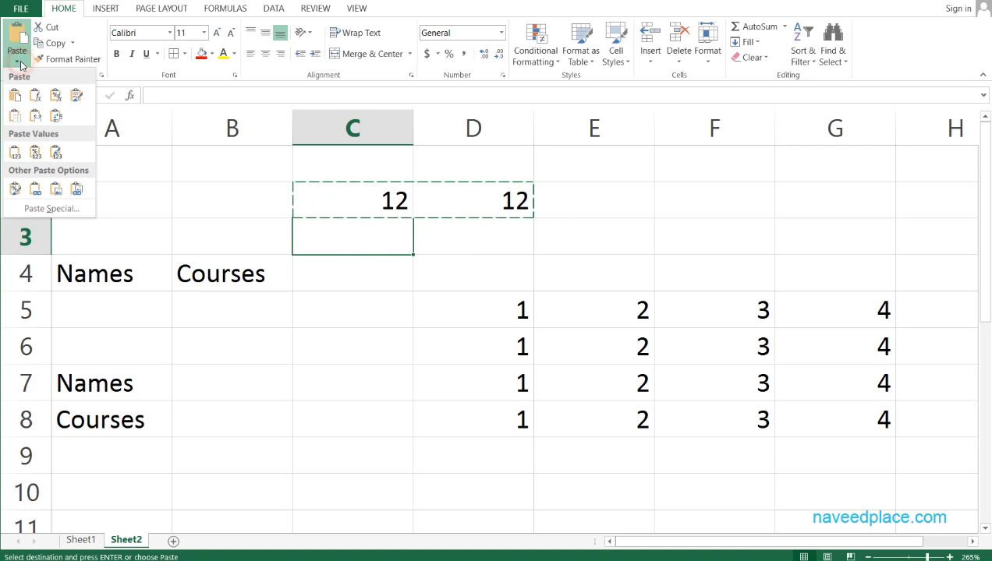
left_click(56, 209)
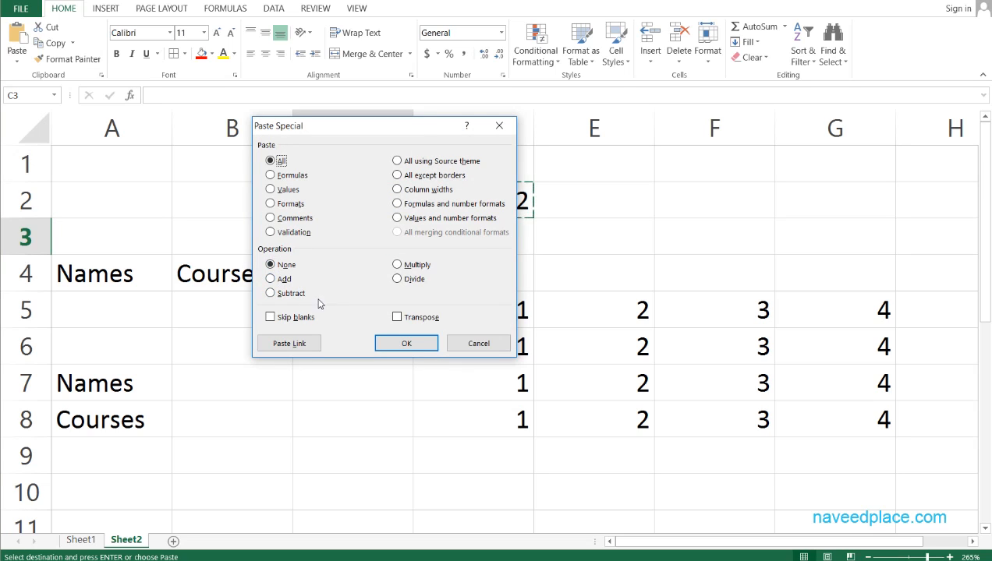
left_click(464, 343)
Step: Examine the two copied source values in the range C2:D2
left_click(344, 207)
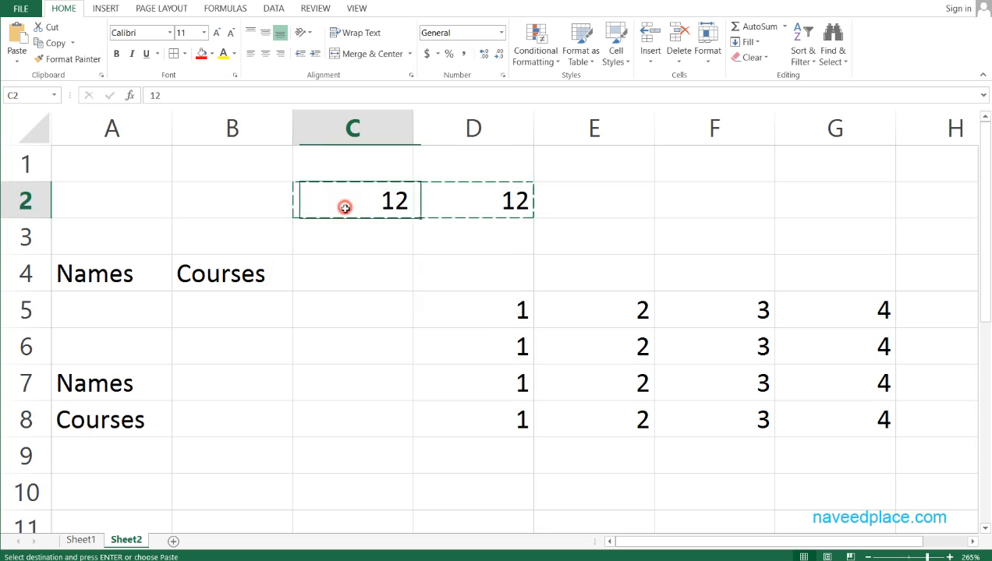
left_click(450, 214)
left_click(380, 228)
left_click(468, 208)
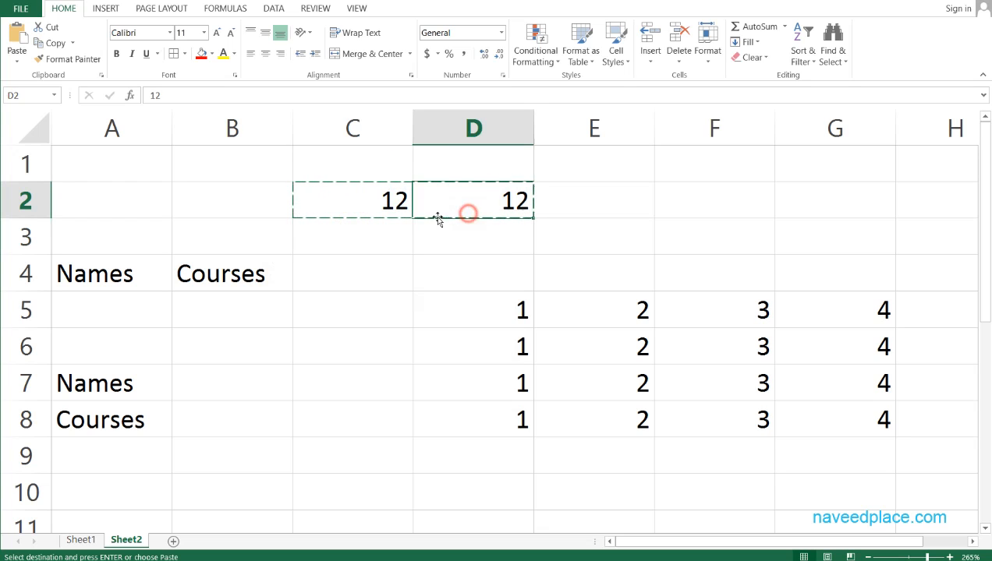
left_click(396, 210)
left_click(400, 248)
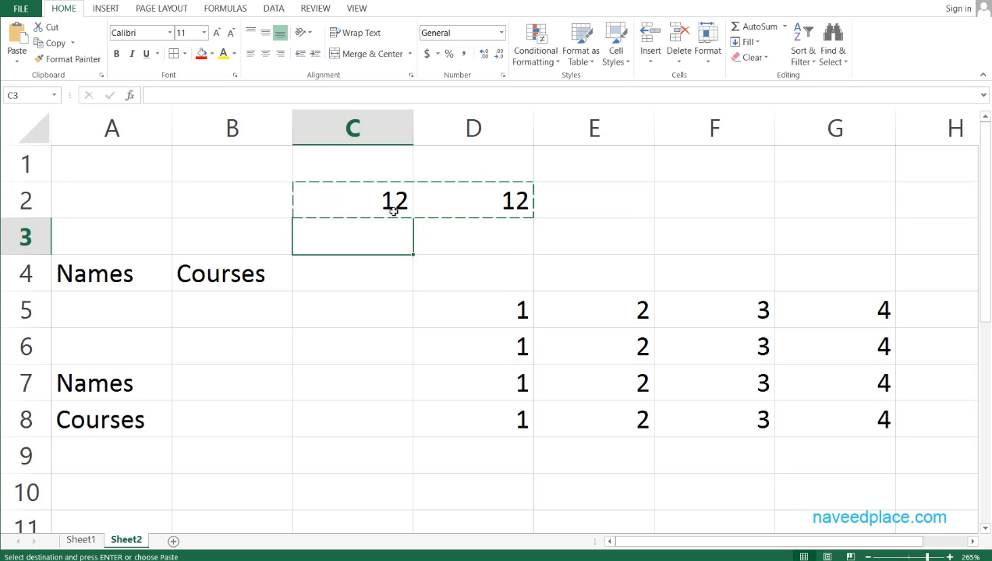
left_click(416, 266)
left_click(355, 201)
left_click_drag(393, 215, 472, 216)
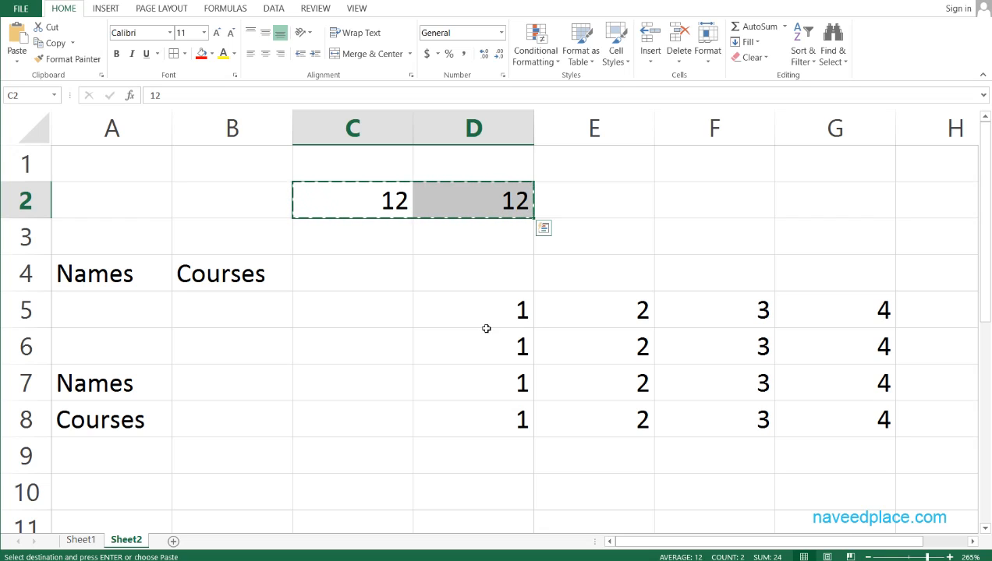
Step: Add the copied C2:D2 values to the numbers in D5:E5 using Paste Special with the Add operation
left_click_drag(478, 317, 605, 317)
left_click(622, 316)
left_click(449, 318)
left_click_drag(530, 318, 599, 314)
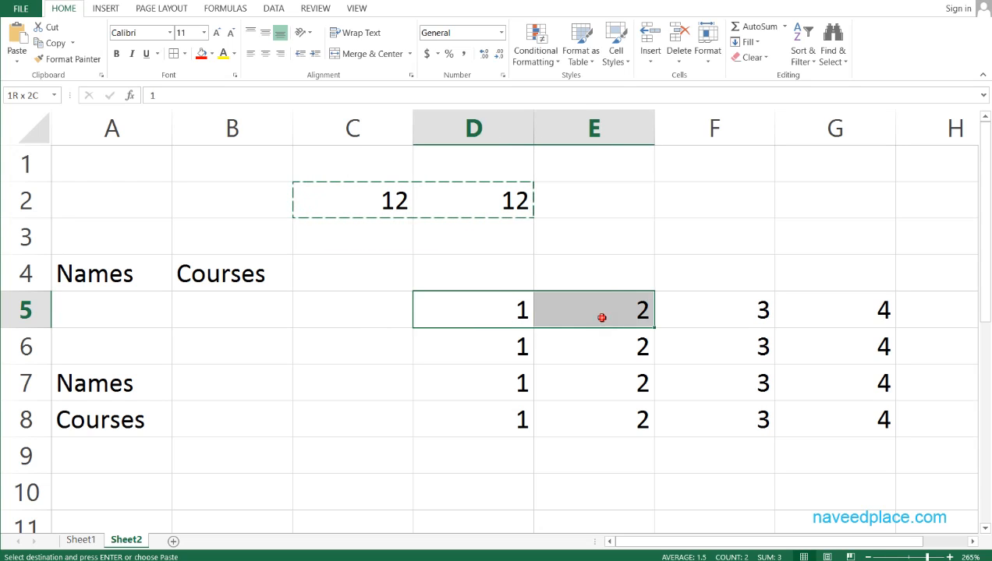
left_click(600, 316)
left_click_drag(475, 319, 598, 319)
left_click(21, 61)
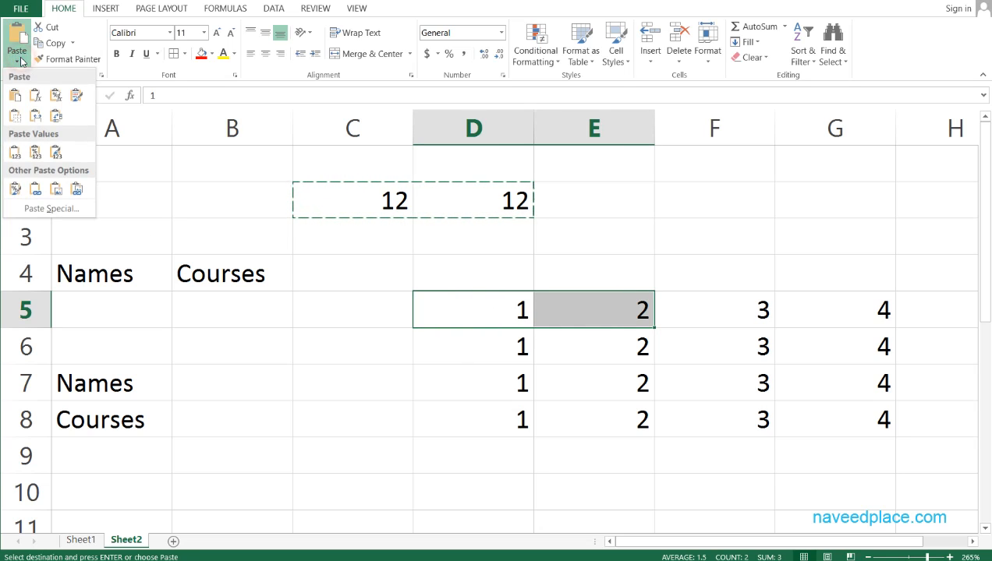
left_click(44, 200)
left_click_drag(322, 132, 146, 175)
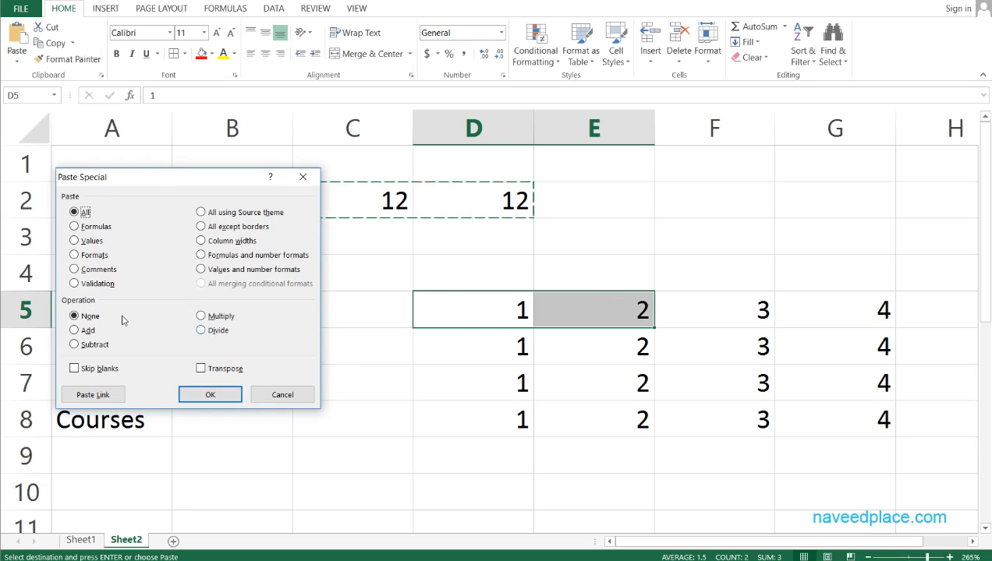
left_click(78, 329)
left_click(93, 346)
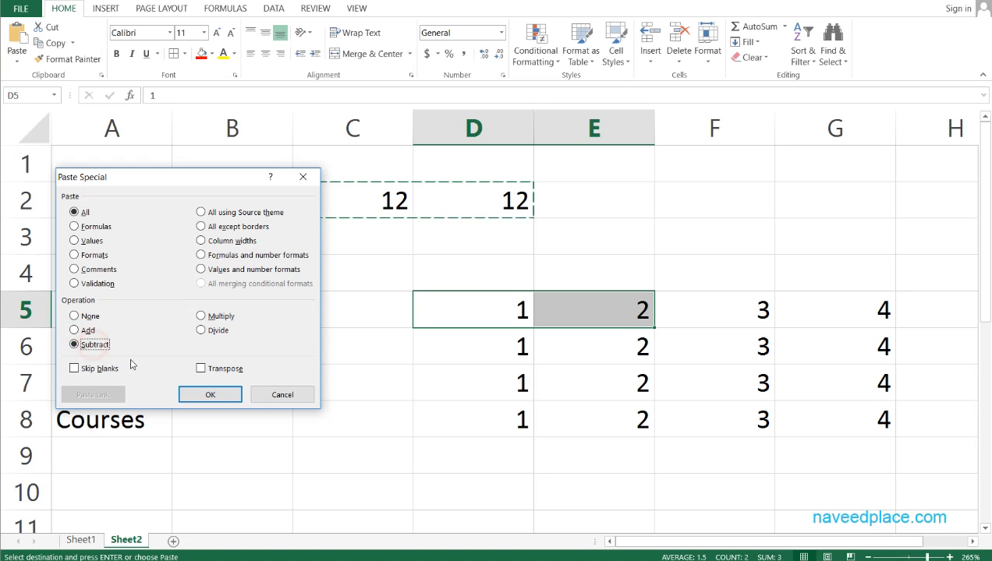
left_click(218, 316)
left_click(75, 331)
left_click(210, 394)
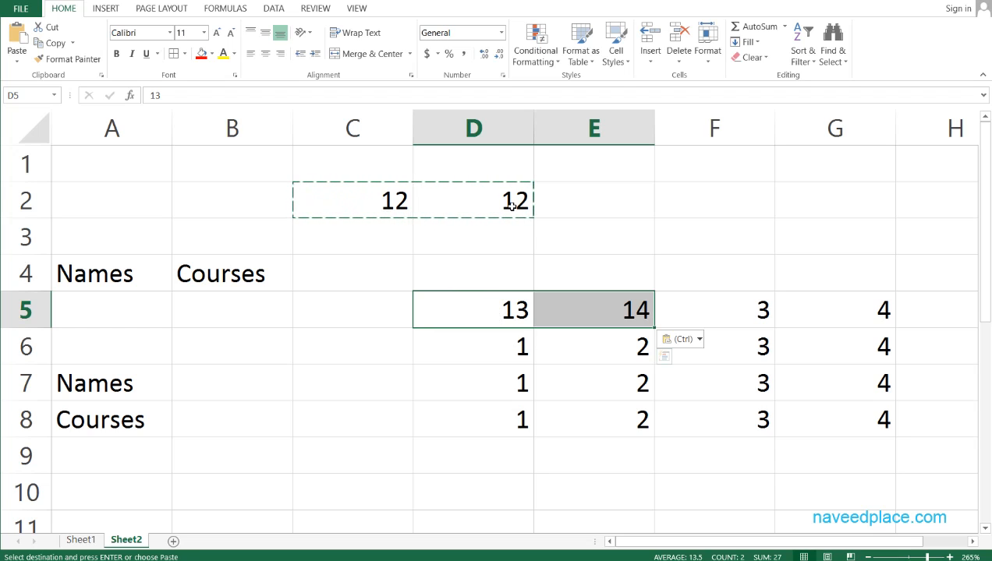
Step: Compare the source values in C2:D2 with the results in D5:E5
left_click(638, 355)
left_click(677, 366)
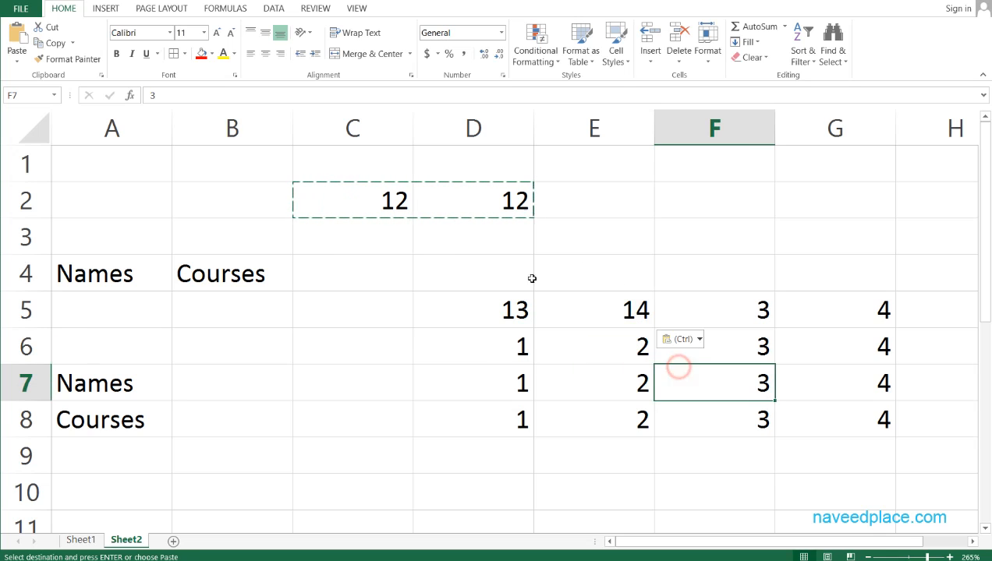
left_click(304, 201)
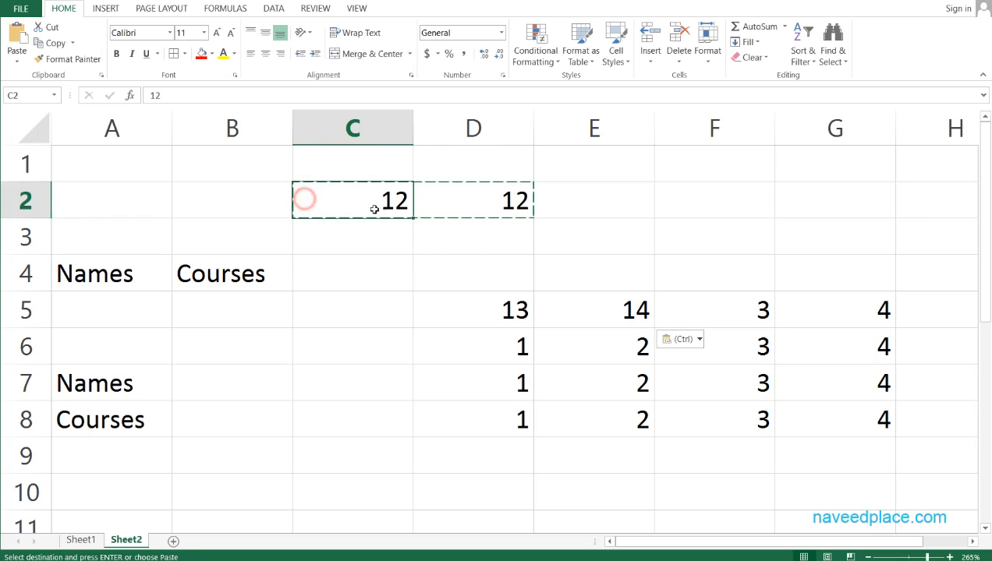
left_click_drag(374, 209, 467, 210)
left_click(467, 210)
left_click_drag(348, 188, 513, 218)
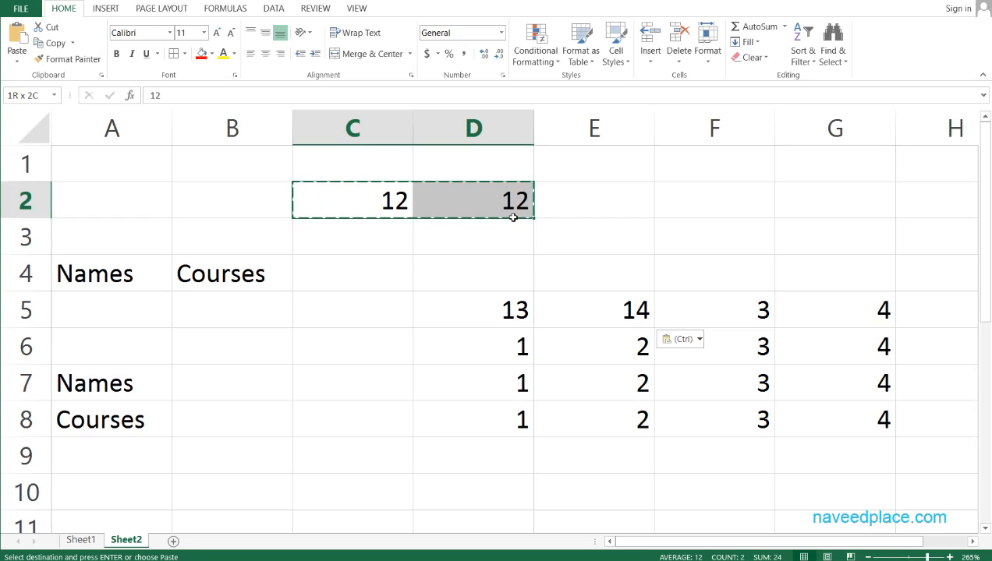
key("alt+h")
key("v")
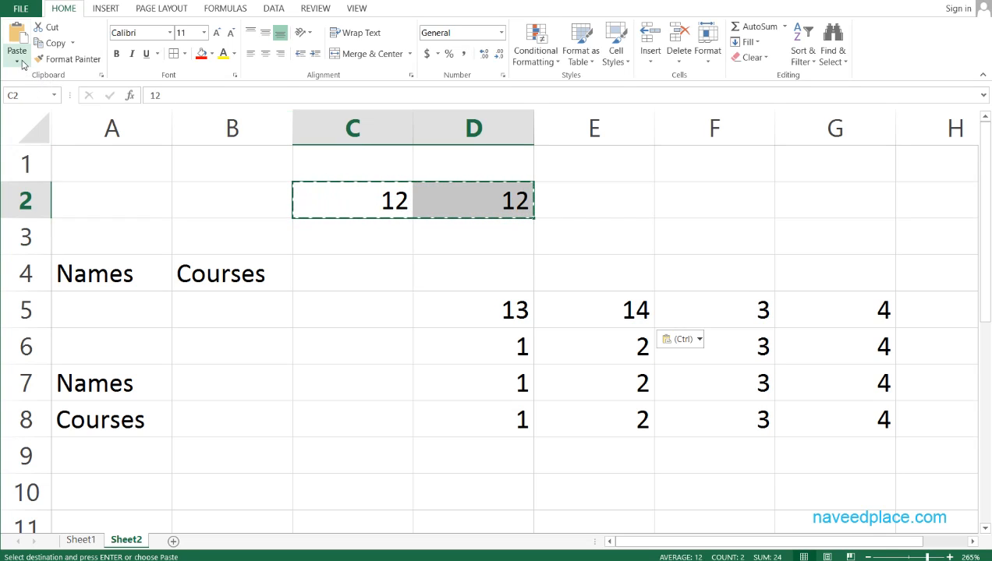
Step: Subtract the copied C2:D2 values from D6:E6 using Paste Special with the Subtract operation, and undo the paste
left_click(516, 366)
left_click(487, 343)
left_click(628, 345, "shift")
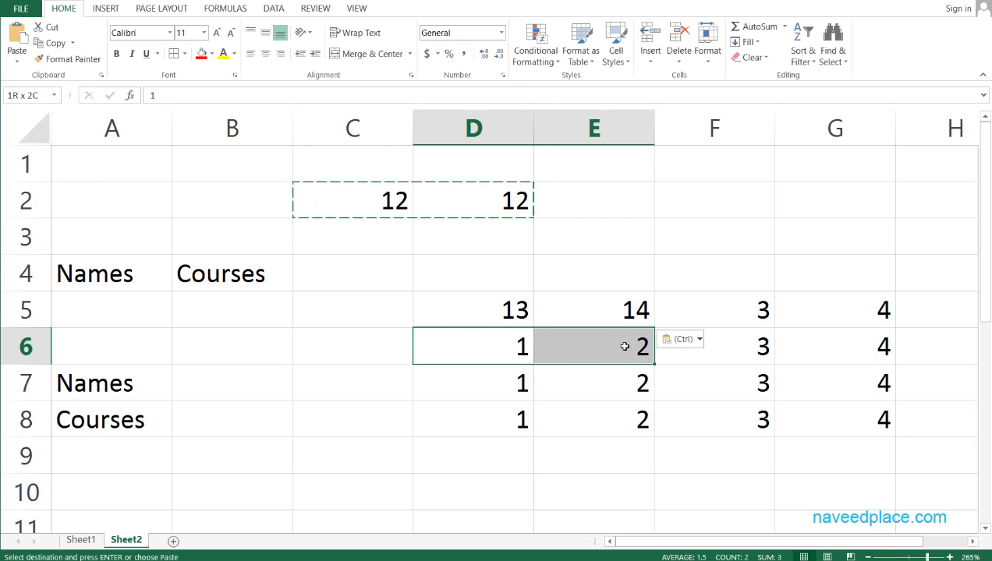
left_click(16, 61)
left_click(55, 208)
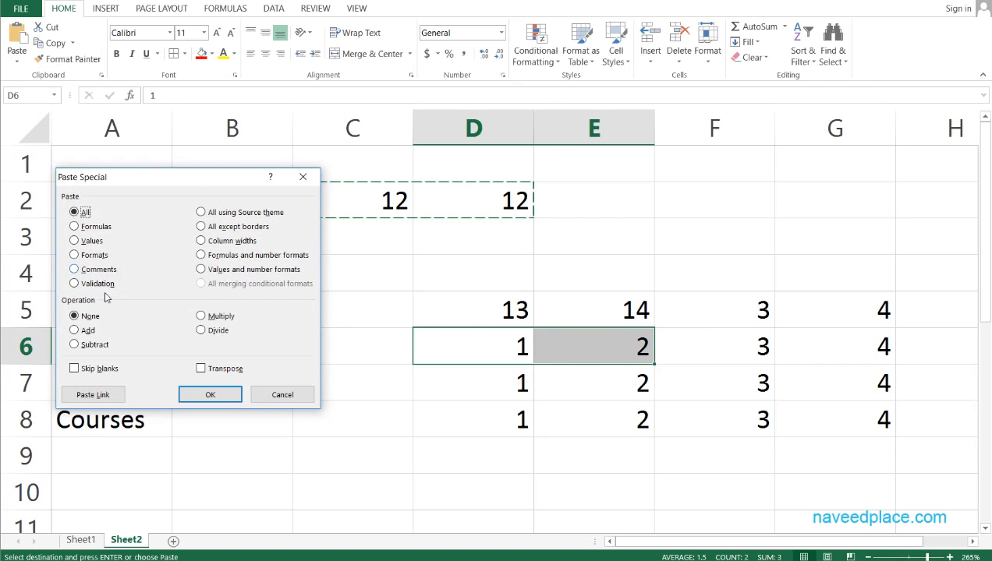
left_click(84, 331)
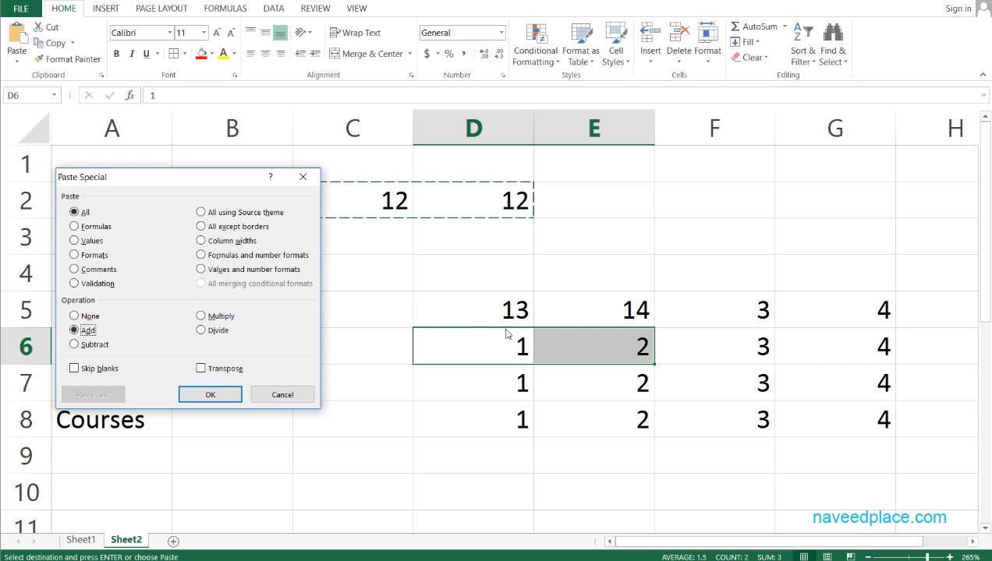
left_click(83, 346)
left_click(212, 396)
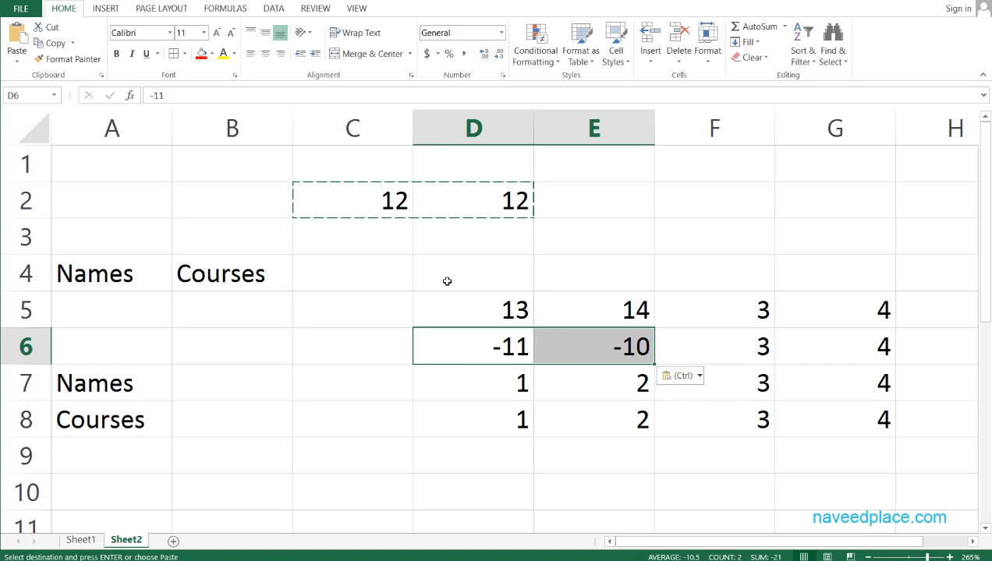
key("ctrl+z")
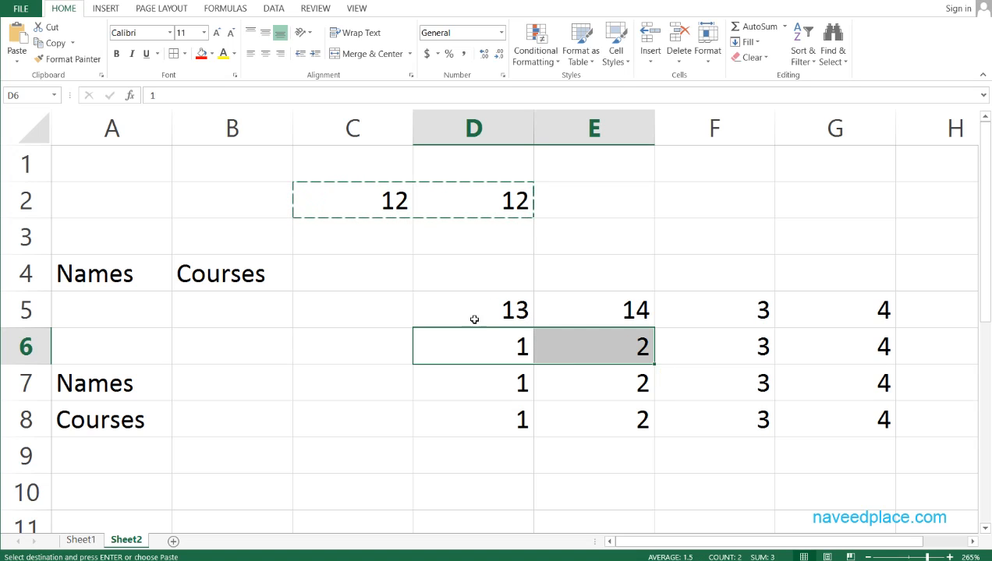
Step: Clear the source values from the range C2:D2
left_click(575, 443)
left_click(368, 195)
key("ctrl+v")
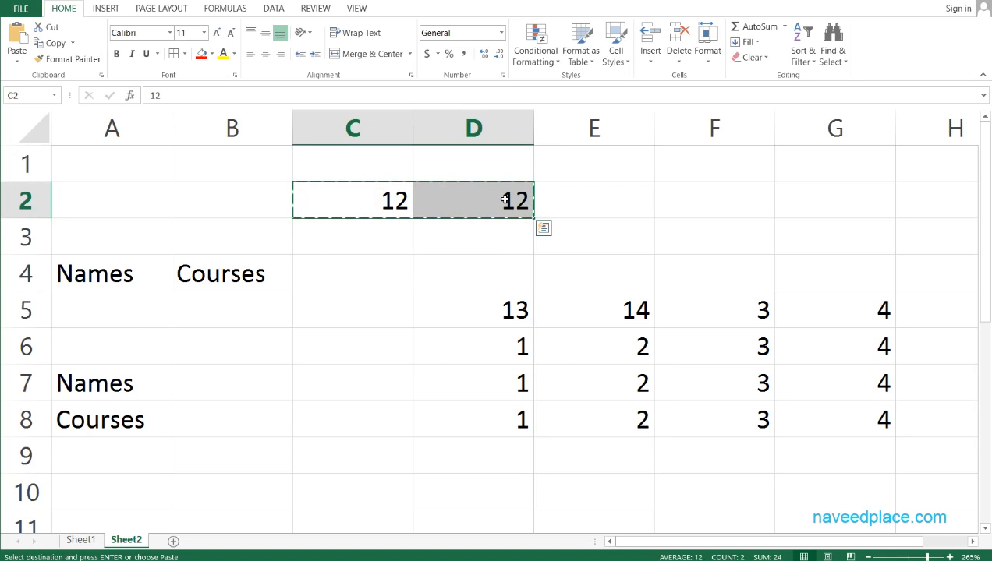
key("Delete")
left_click(505, 307)
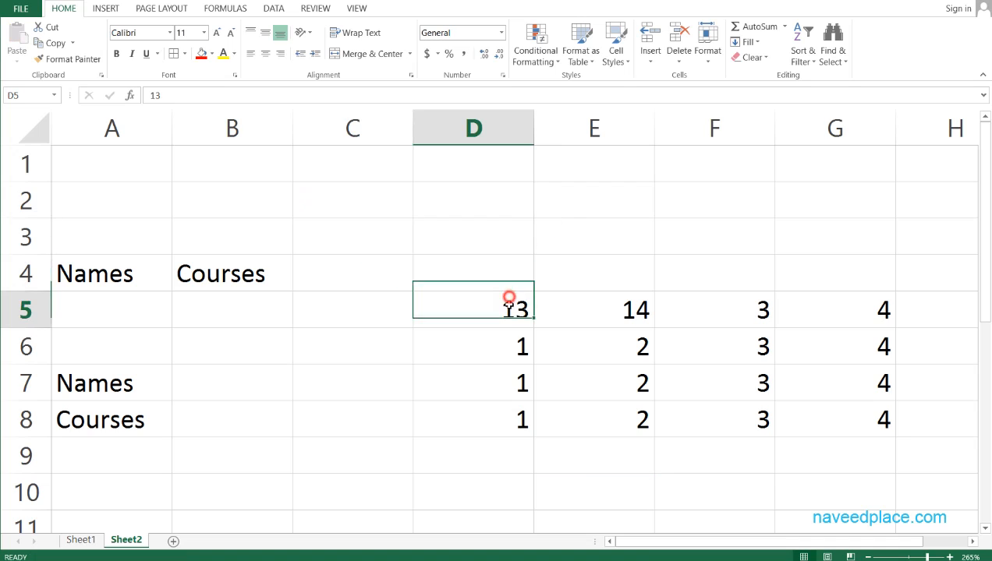
left_click(754, 317)
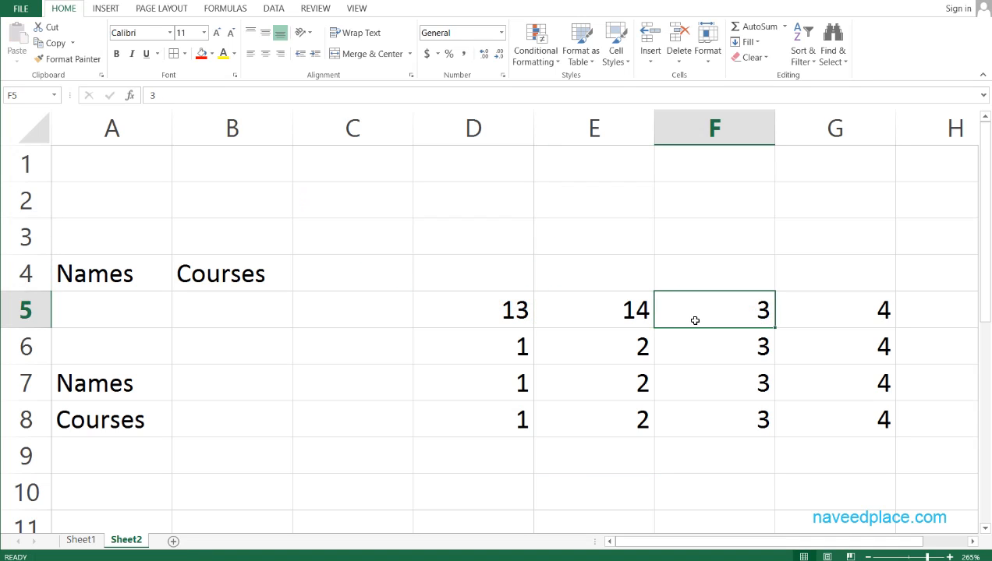